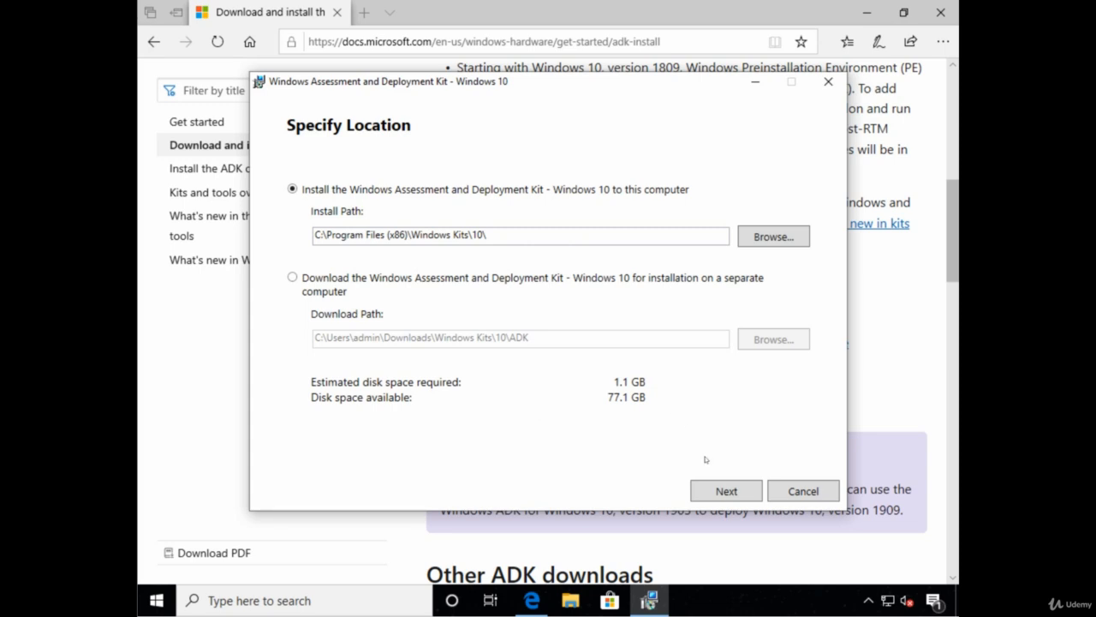
# Keep the default ADK install path, decline sending anonymous usage data and accept the license agreement
pyautogui.click(721, 491)
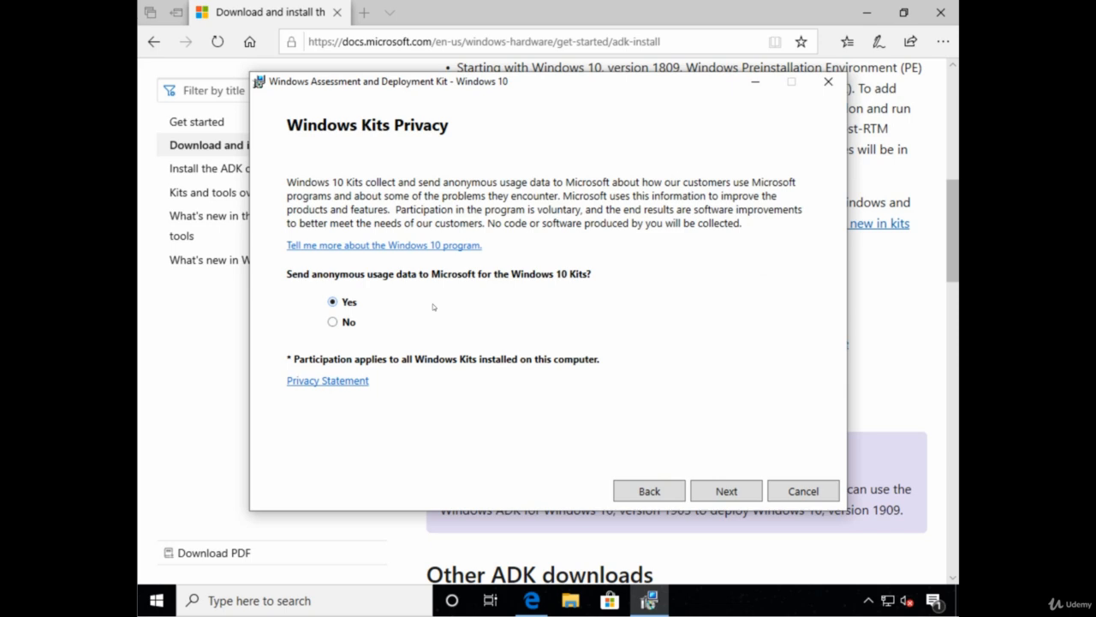
pyautogui.click(334, 323)
pyautogui.click(734, 495)
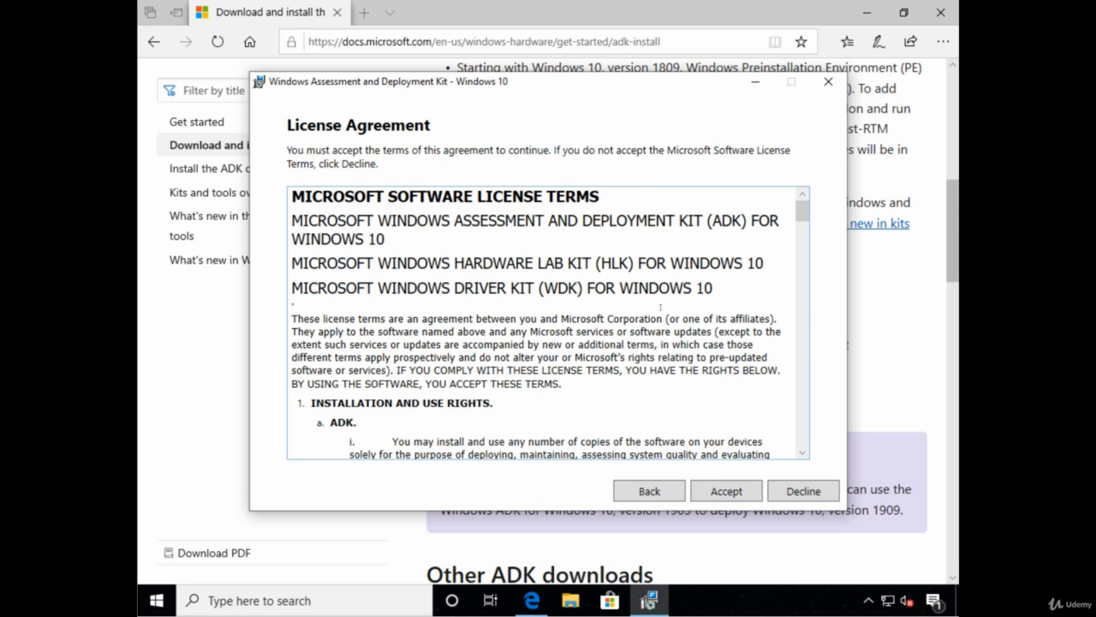
pyautogui.click(710, 489)
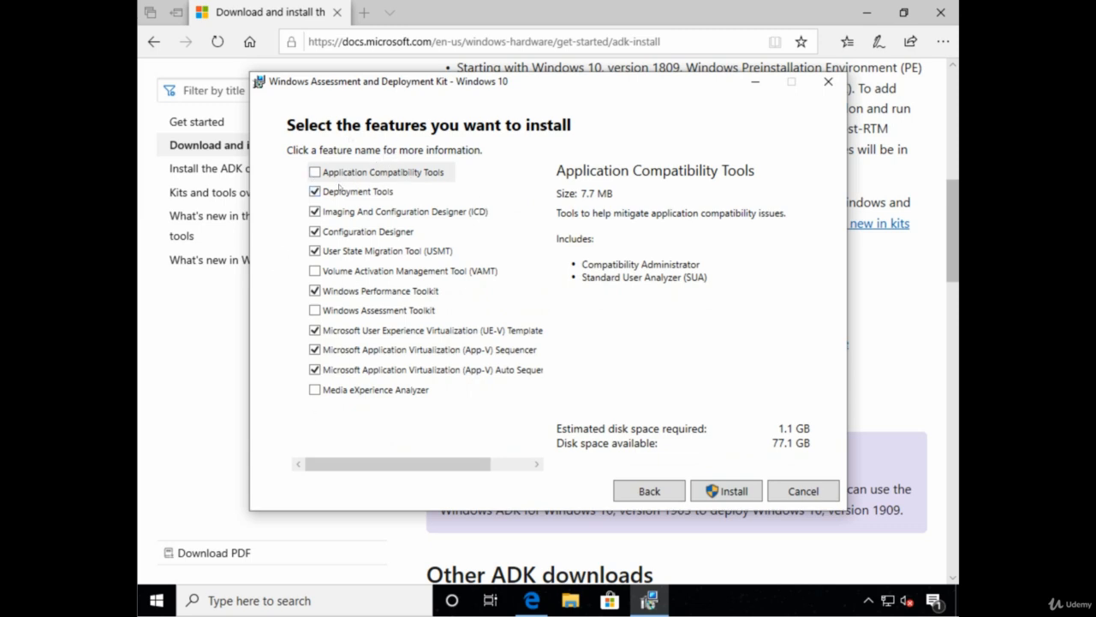
# Add Application Compatibility Tools, Volume Activation Management Tool, Windows Assessment Toolkit and Media eXperience Analyzer to the selected features, and complete the ADK installation
pyautogui.click(315, 173)
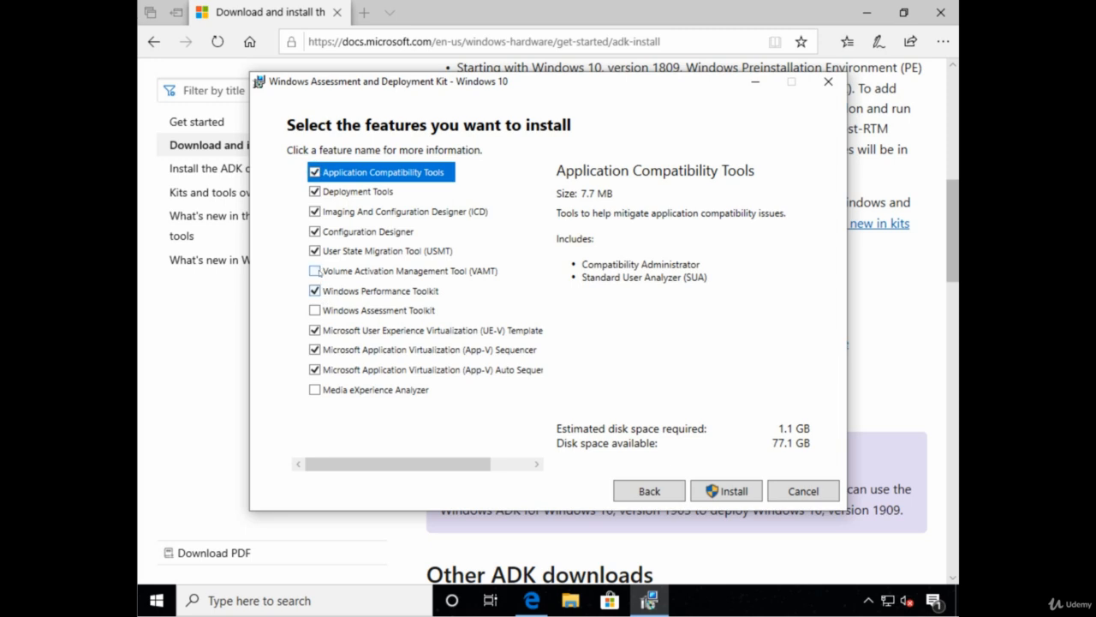
pyautogui.click(317, 271)
pyautogui.click(315, 310)
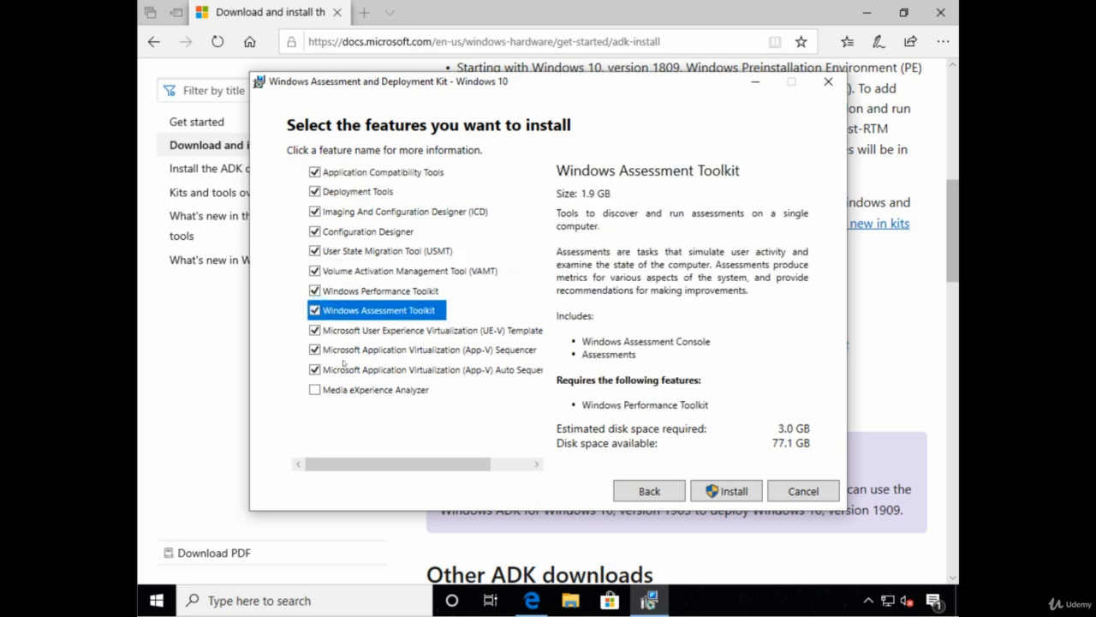
pyautogui.click(315, 390)
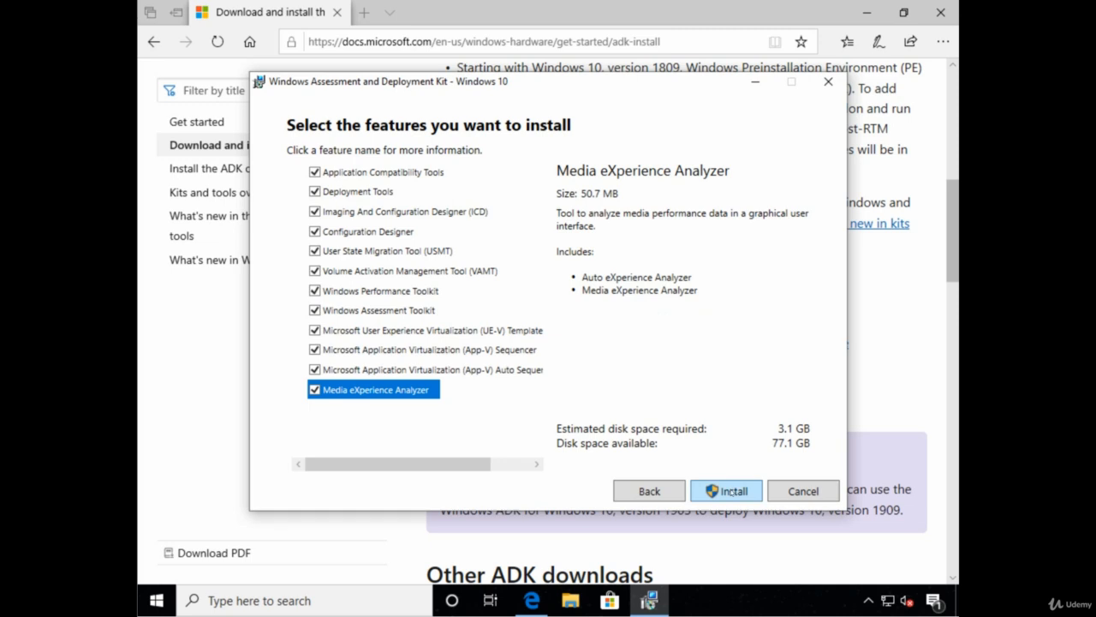
pyautogui.click(733, 491)
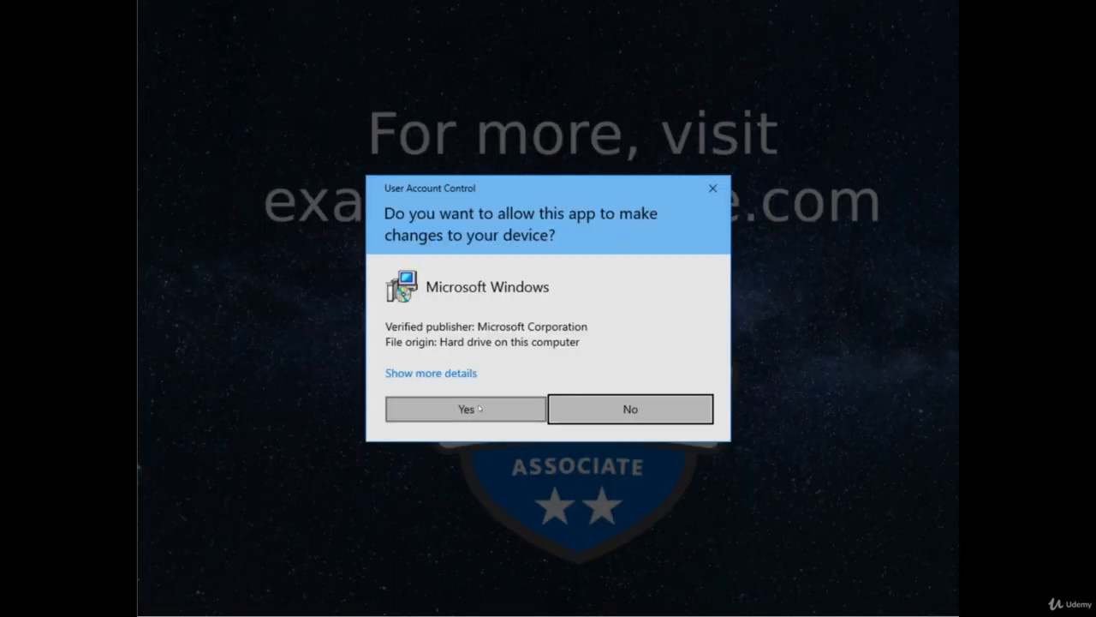
pyautogui.click(457, 411)
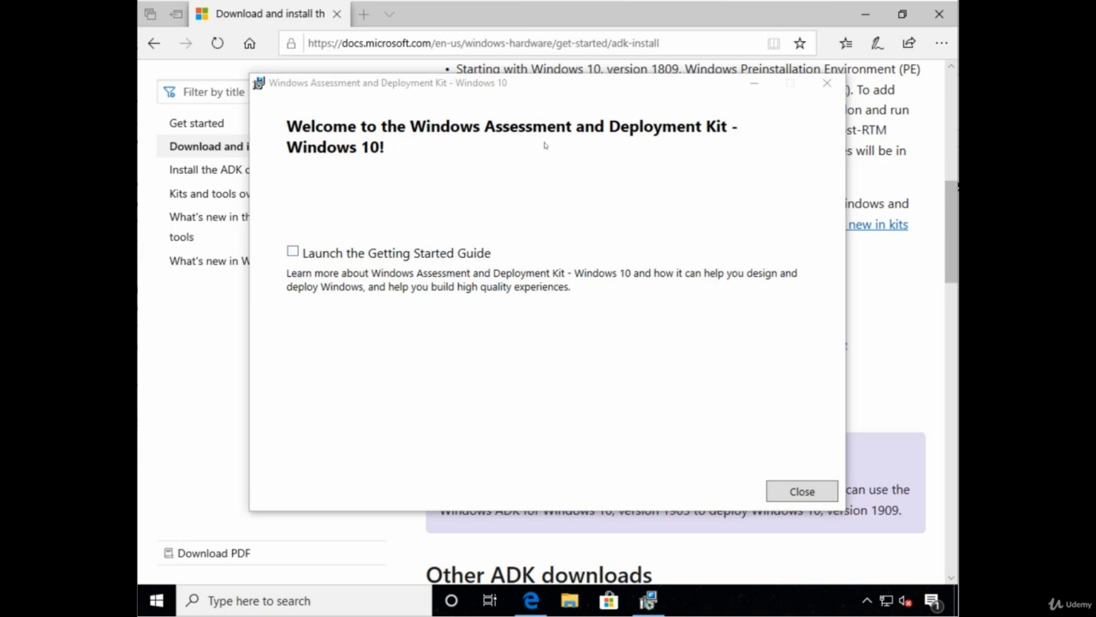
pyautogui.click(802, 492)
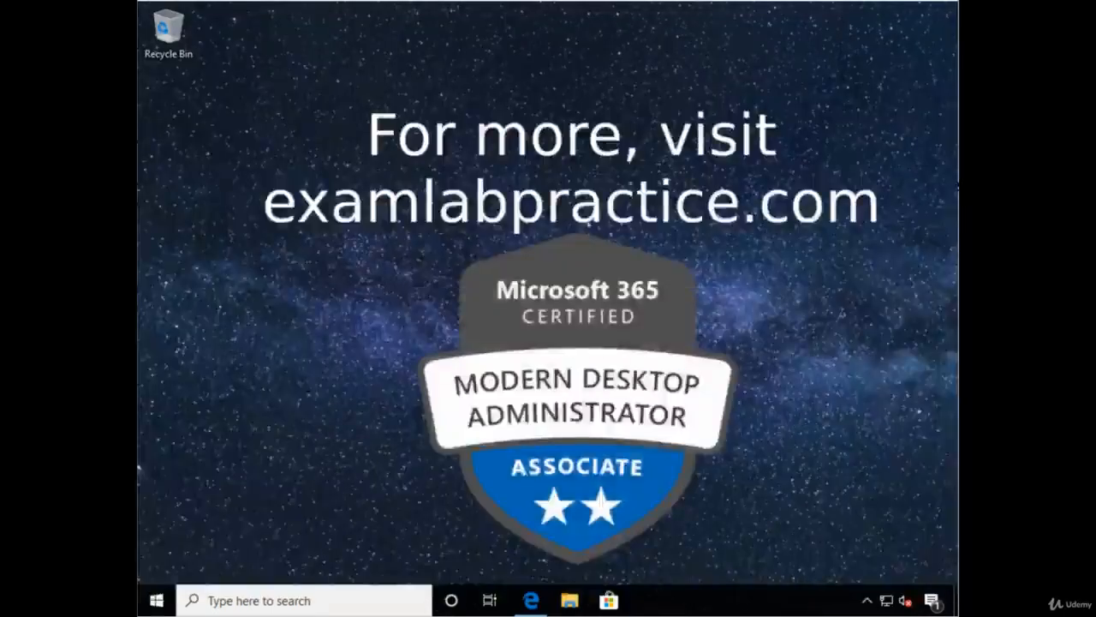
# Examine the tools listed in the Windows Kits folder among the installed programs
pyautogui.click(156, 600)
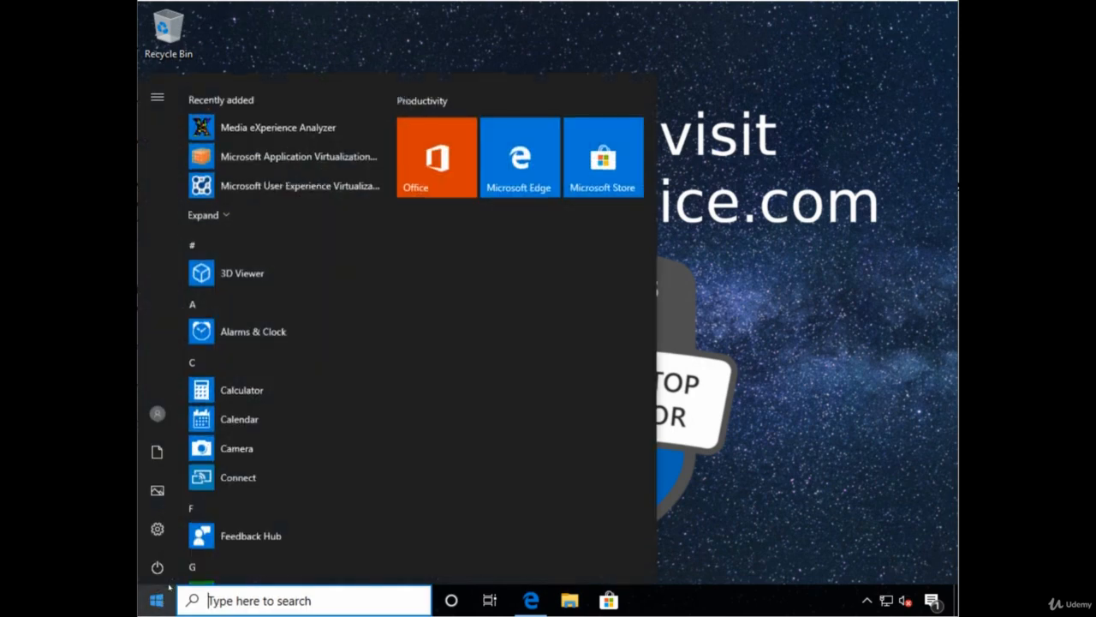
pyautogui.scroll(-15, 246, 403)
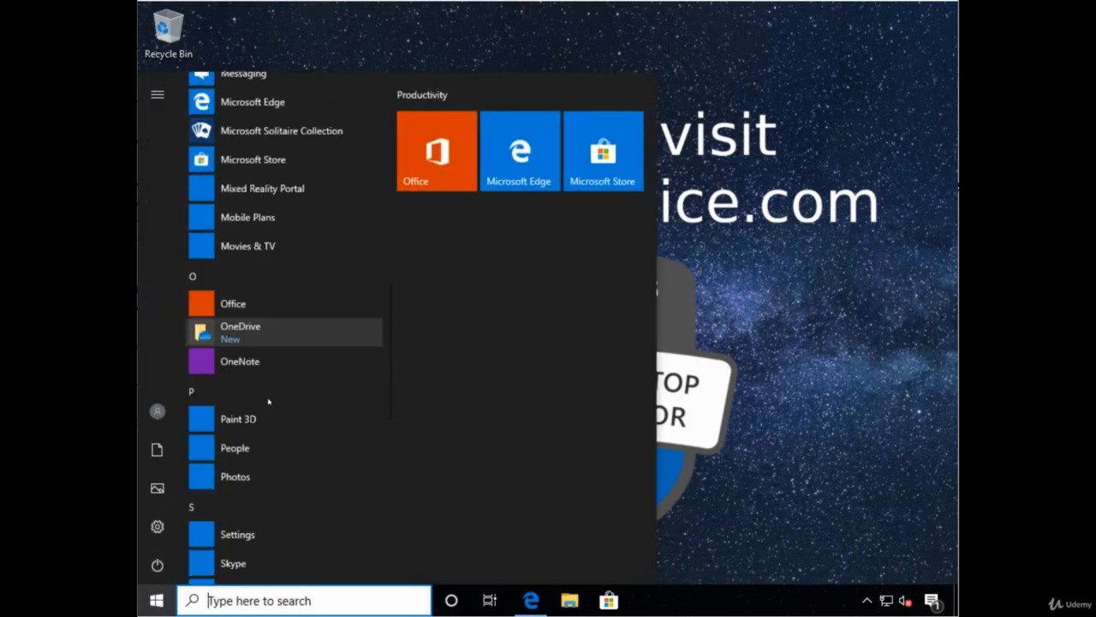
pyautogui.scroll(-2, 268, 400)
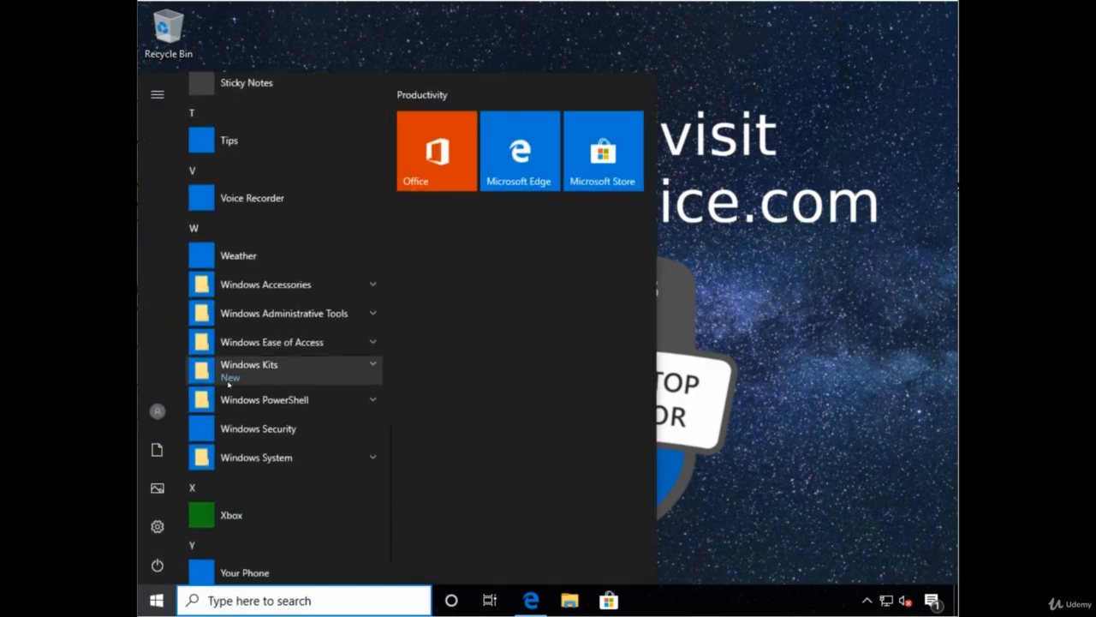
pyautogui.click(271, 368)
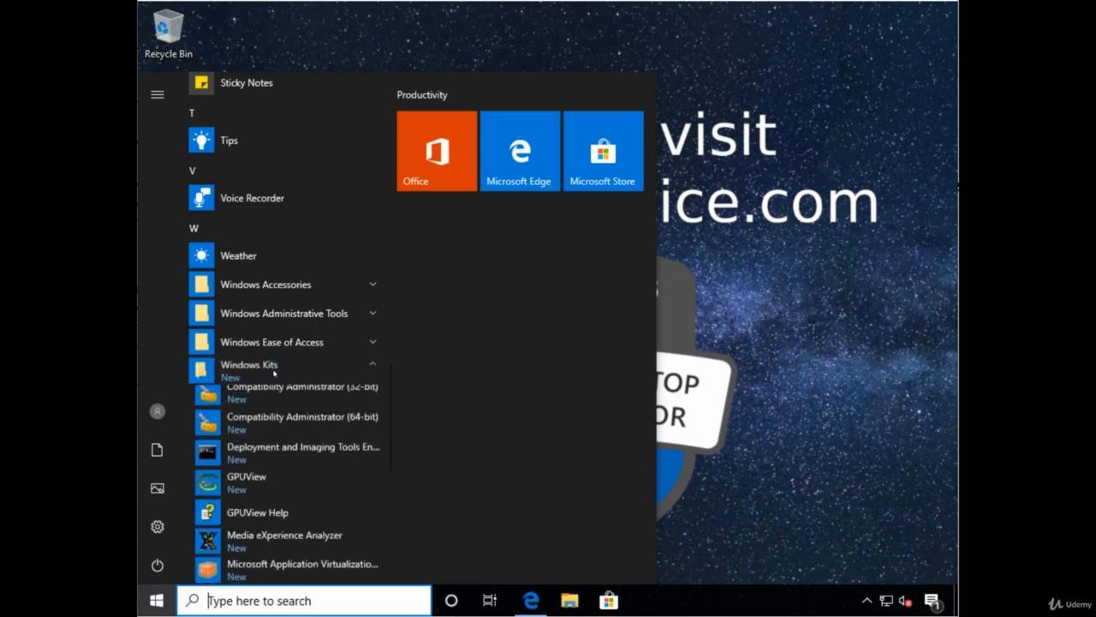
pyautogui.scroll(-4, 276, 377)
pyautogui.scroll(-3, 283, 462)
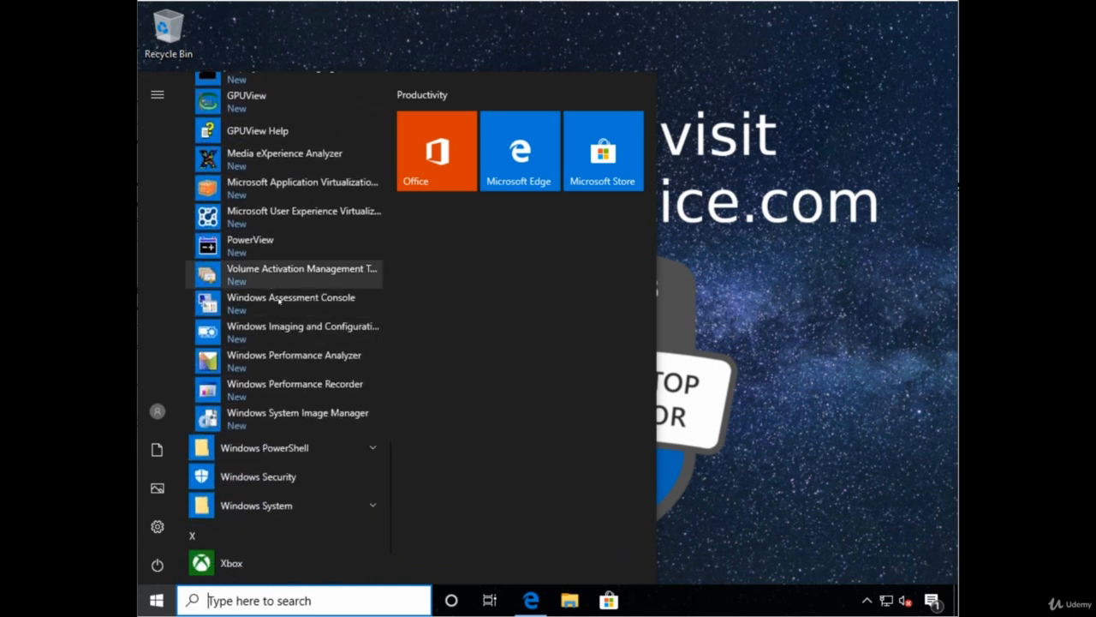
pyautogui.scroll(3, 287, 419)
pyautogui.scroll(2, 287, 387)
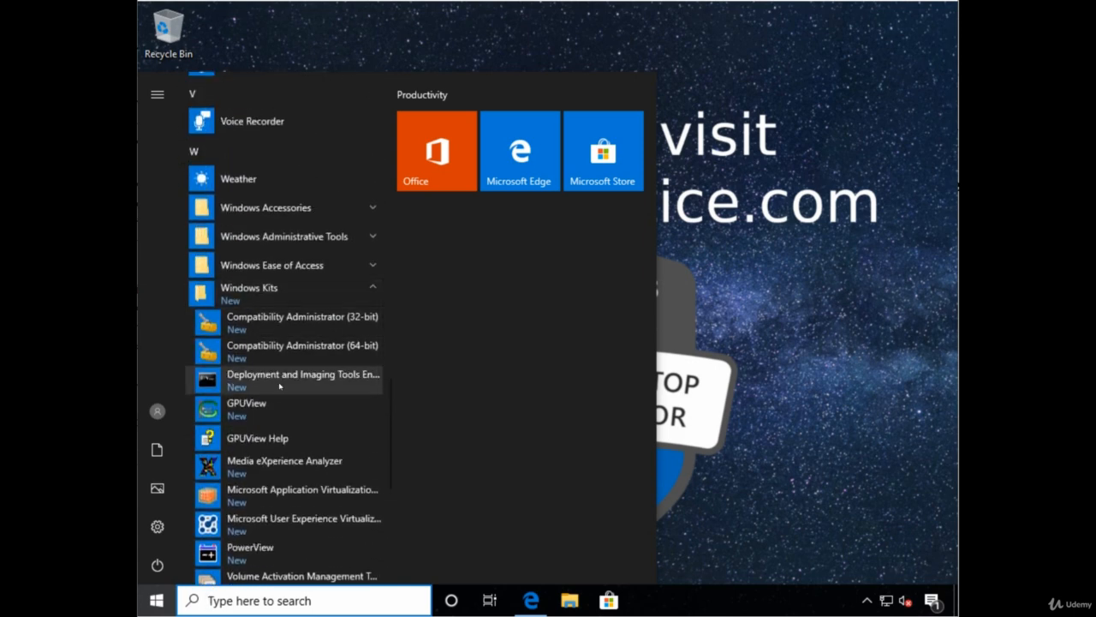
pyautogui.scroll(-5, 282, 385)
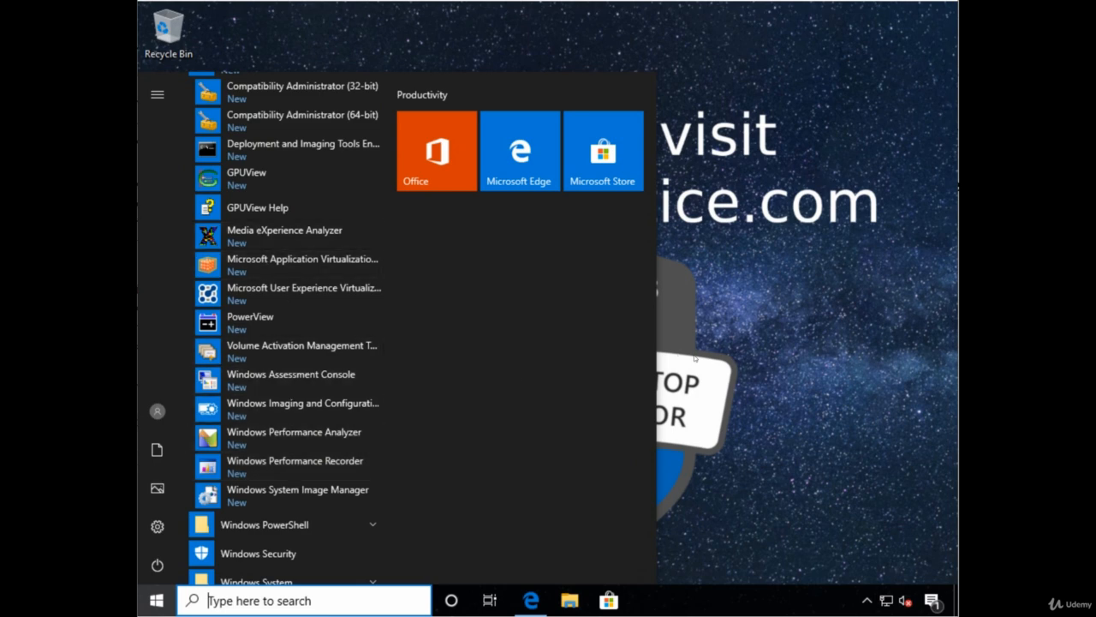
pyautogui.click(743, 339)
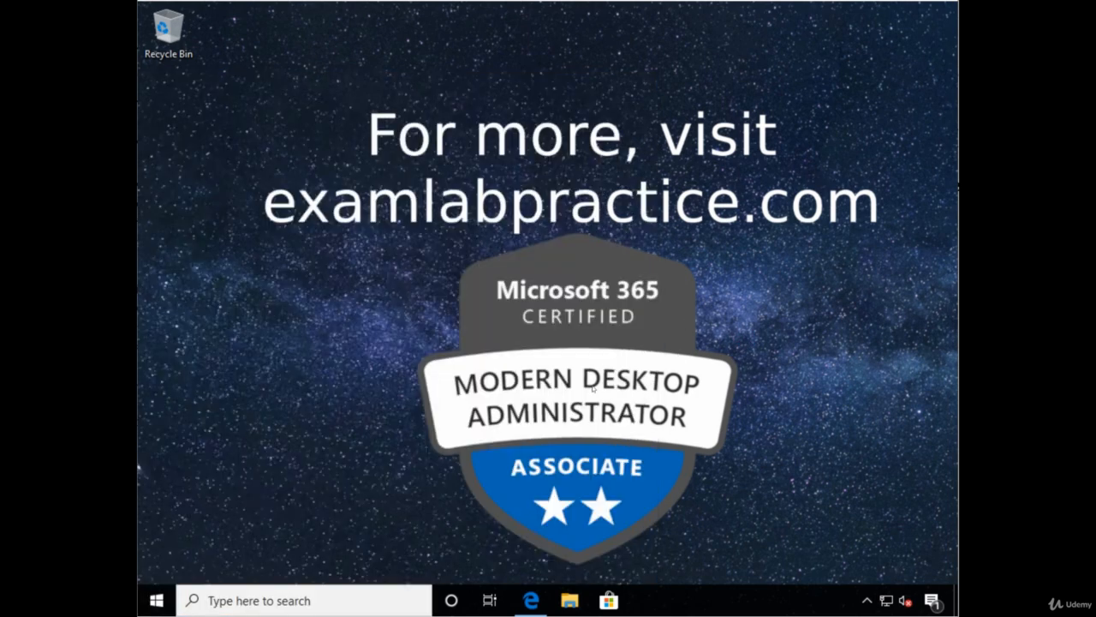
# Switch to Microsoft Edge, search google.com for "download mdt" and open Microsoft's official Microsoft Deployment Toolkit download page
pyautogui.click(538, 589)
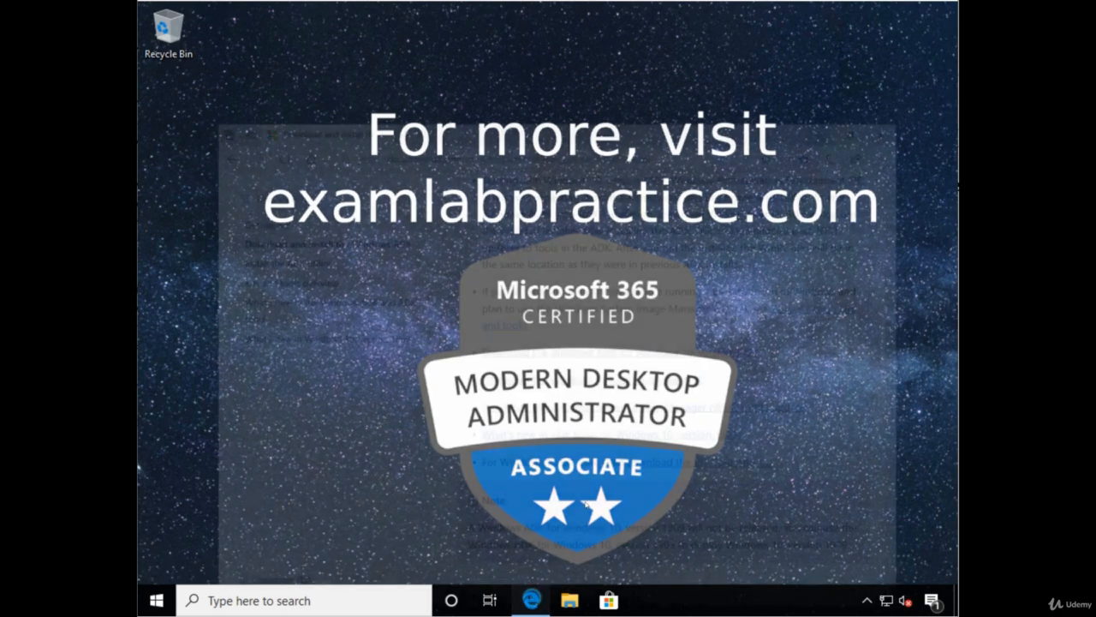
pyautogui.click(438, 49)
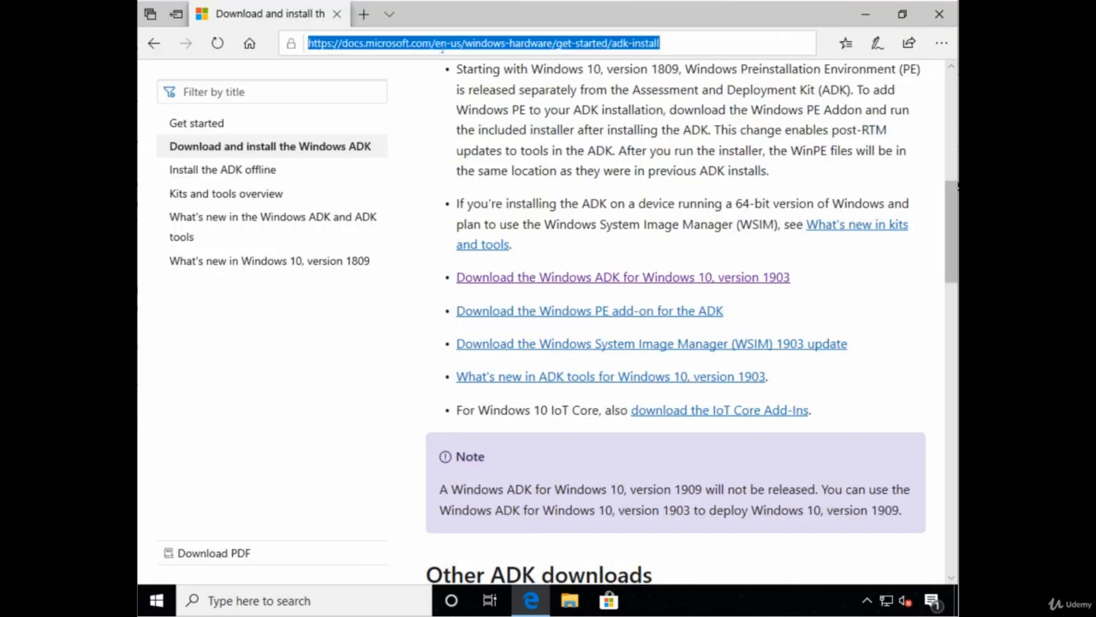
pyautogui.write('google.com')
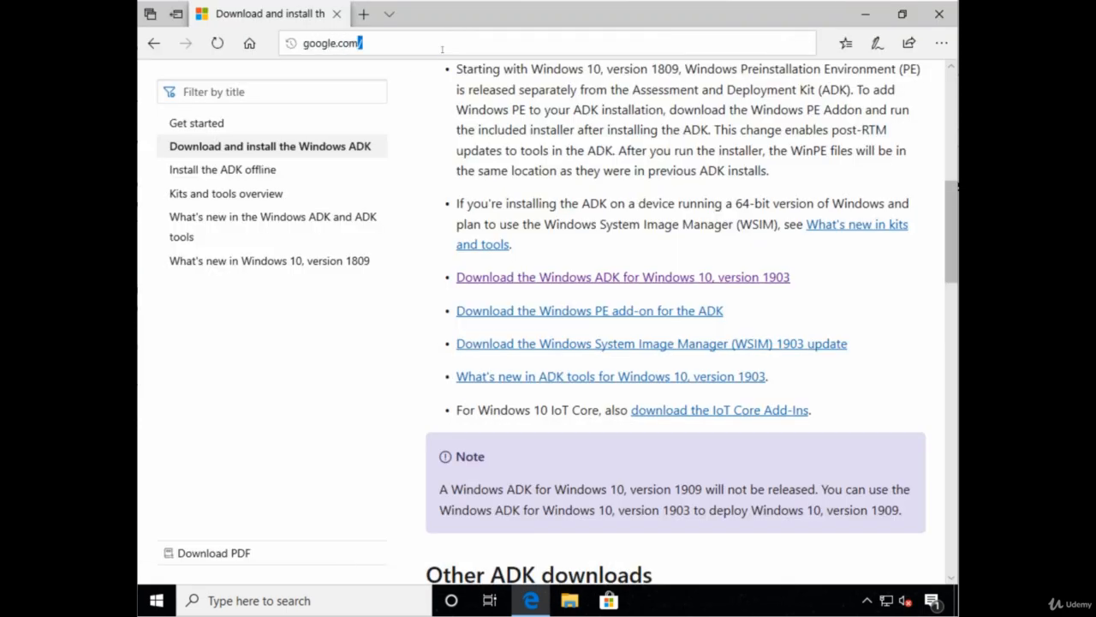
pyautogui.press('Return')
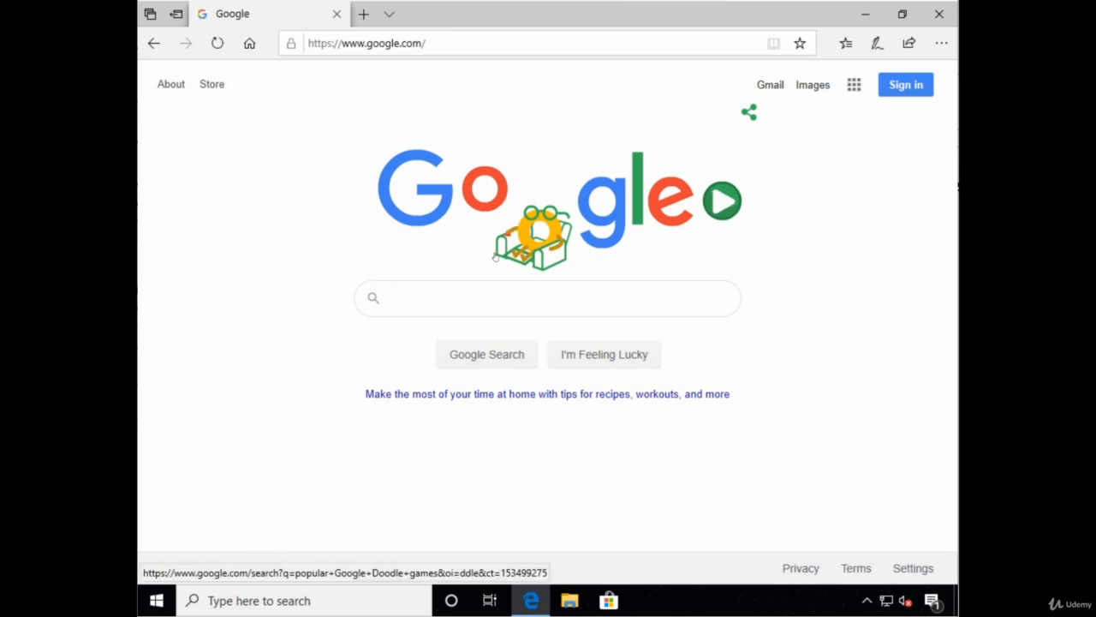
pyautogui.write('download mdt')
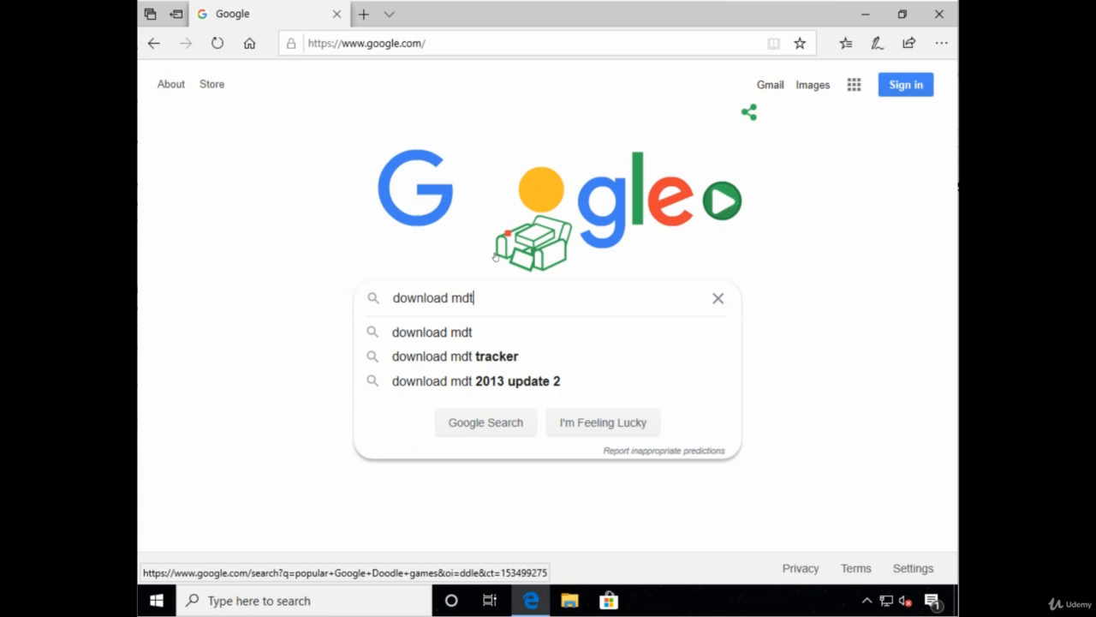
pyautogui.press('Return')
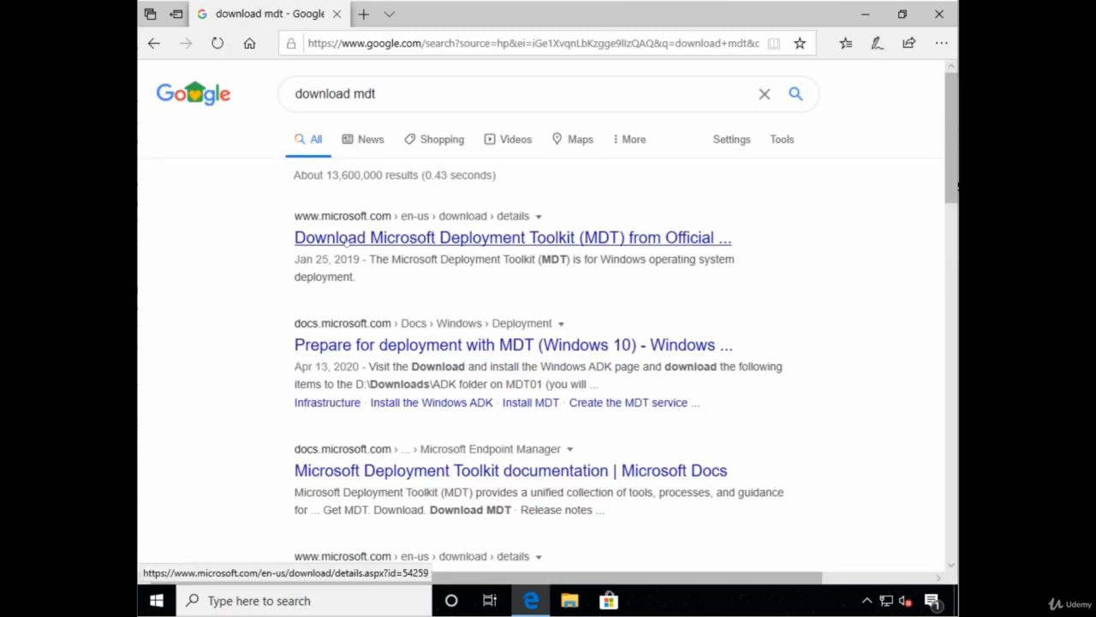
pyautogui.click(422, 239)
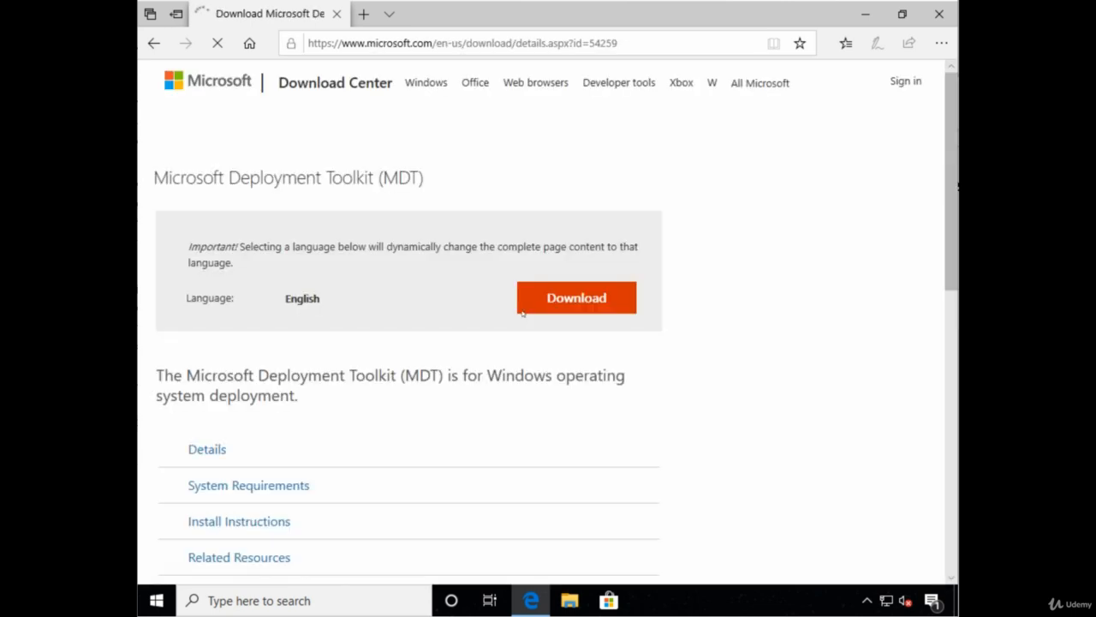
# Download MicrosoftDeploymentToolkit_x64.msi and run the installer
pyautogui.scroll(-3, 559, 394)
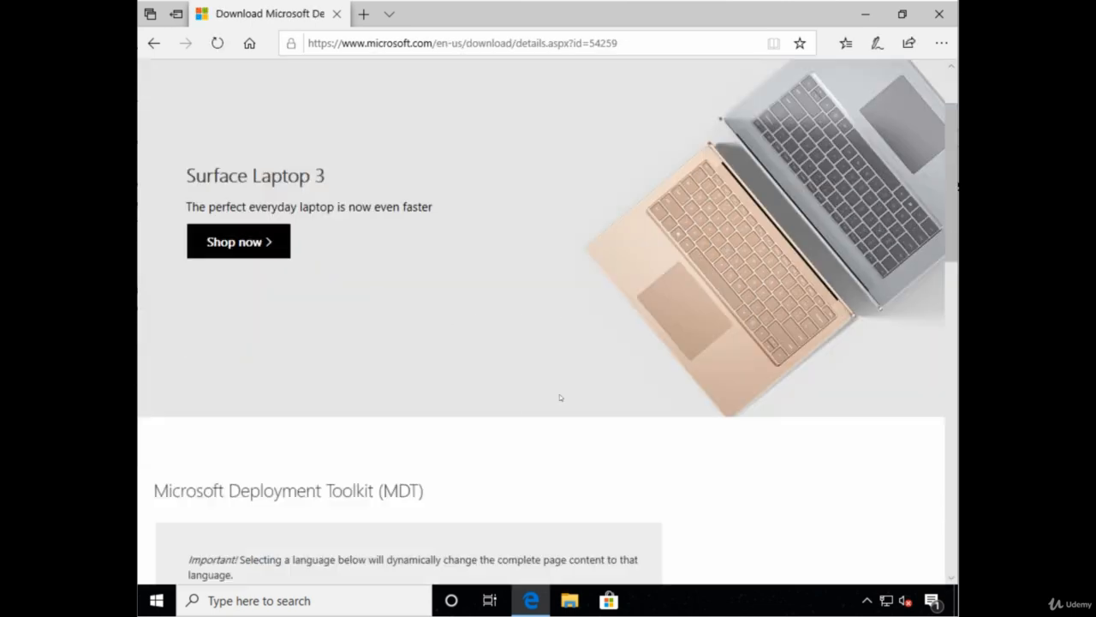
pyautogui.click(583, 394)
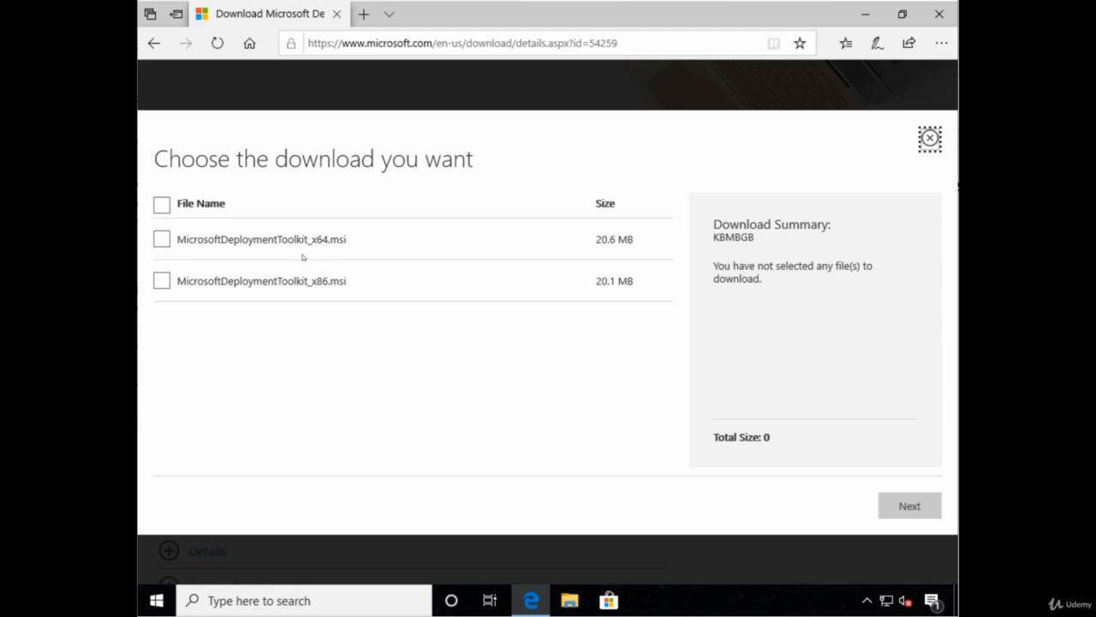
pyautogui.click(163, 243)
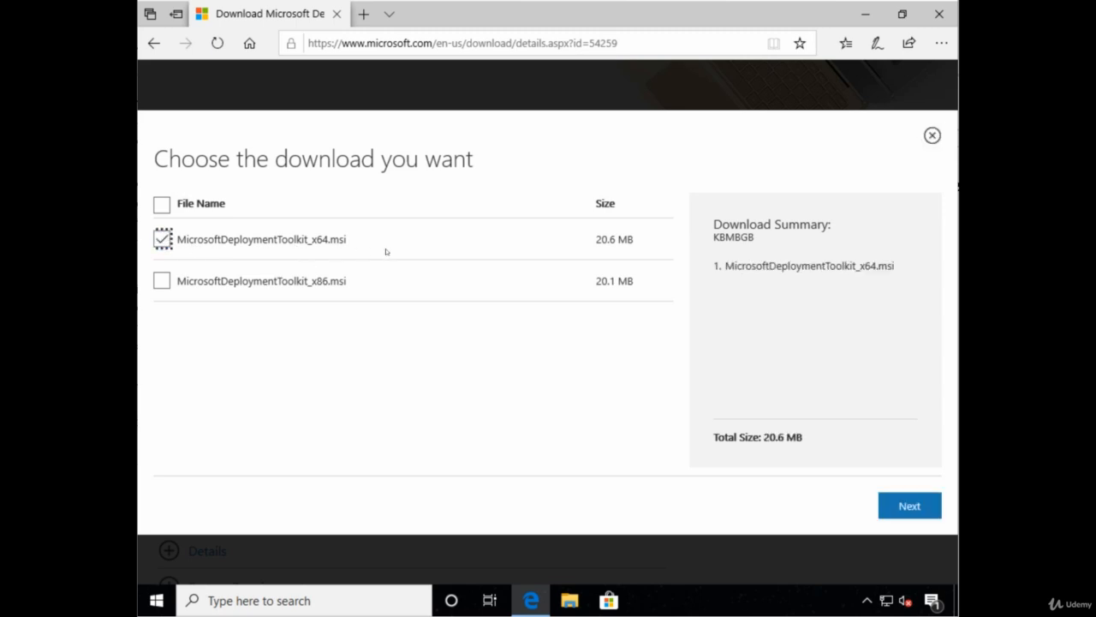
pyautogui.click(901, 506)
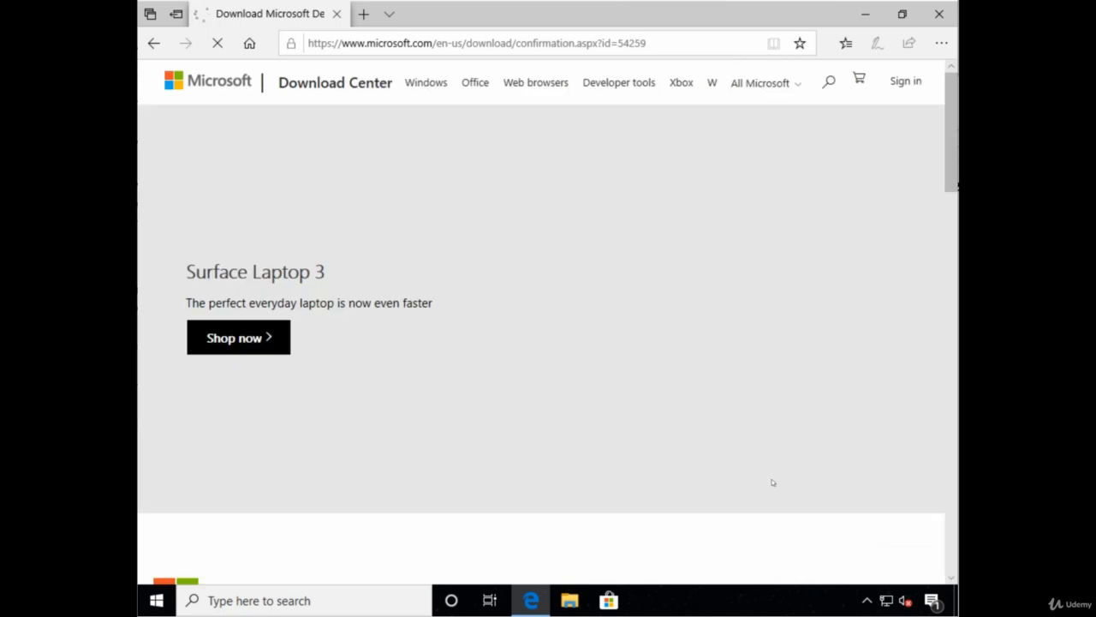
pyautogui.scroll(-4, 669, 412)
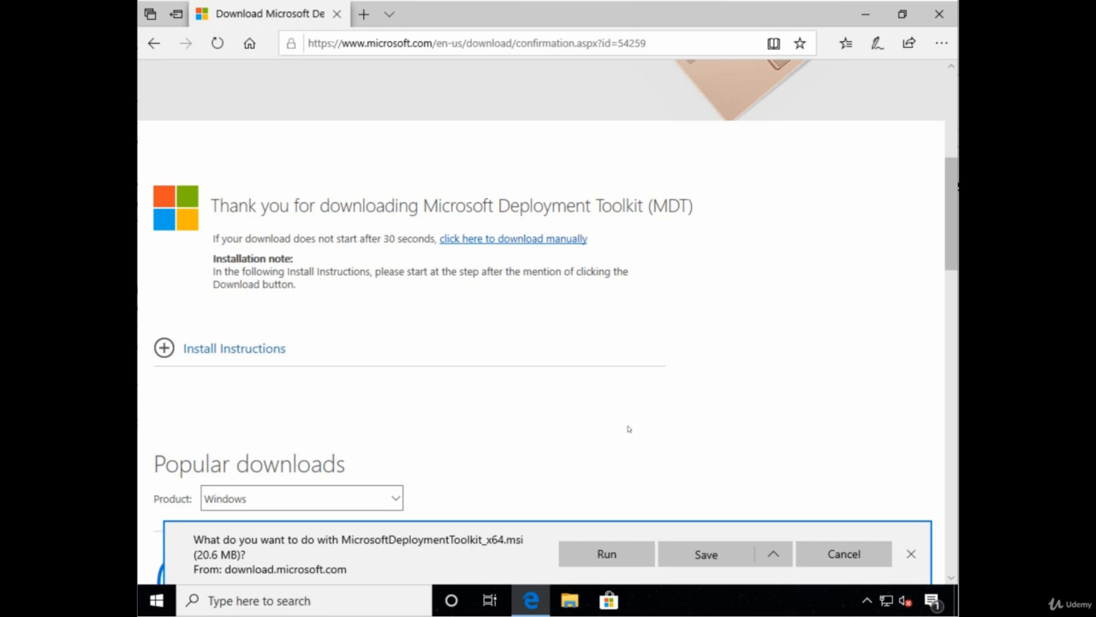
pyautogui.click(607, 553)
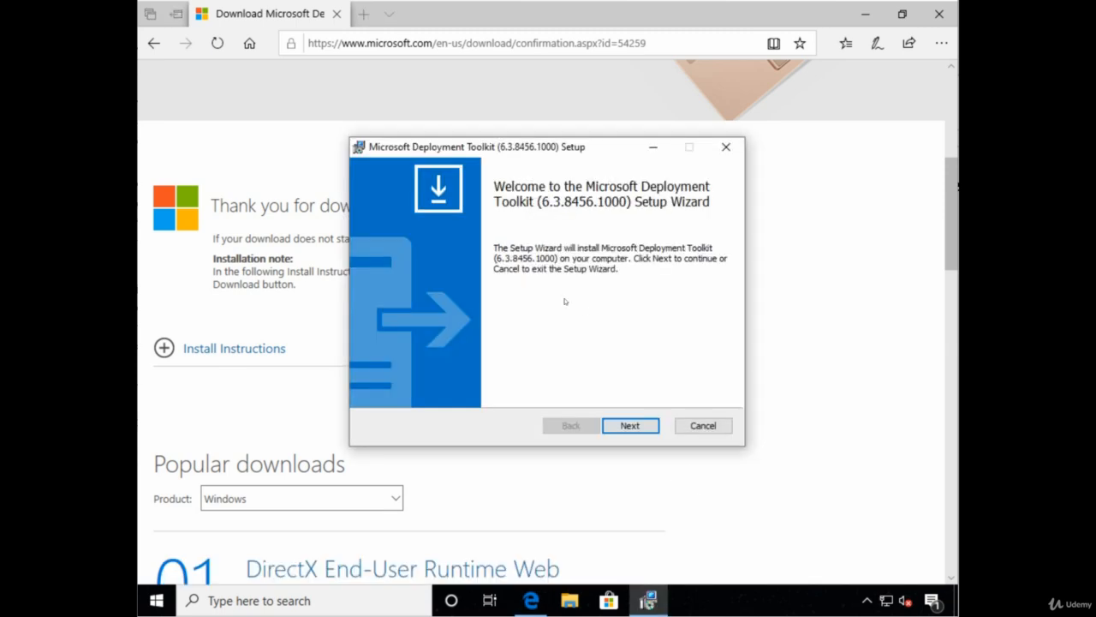
# Accept the Microsoft Deployment Toolkit license and start installing it with the default features and location, without joining the Customer Experience Improvement Program
pyautogui.click(617, 425)
pyautogui.click(461, 365)
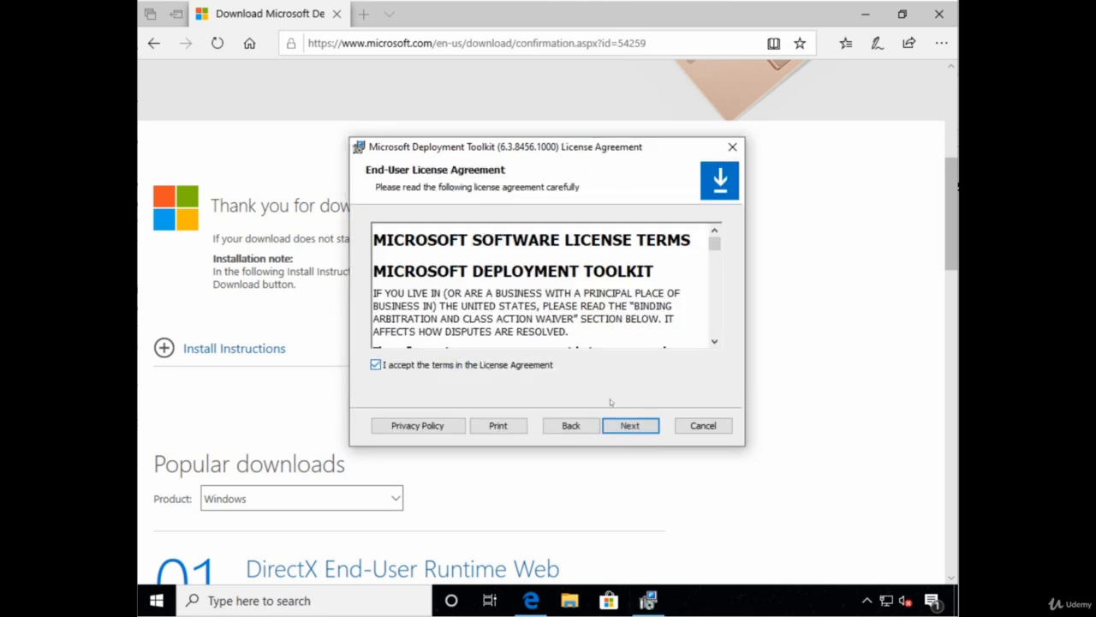
pyautogui.click(636, 425)
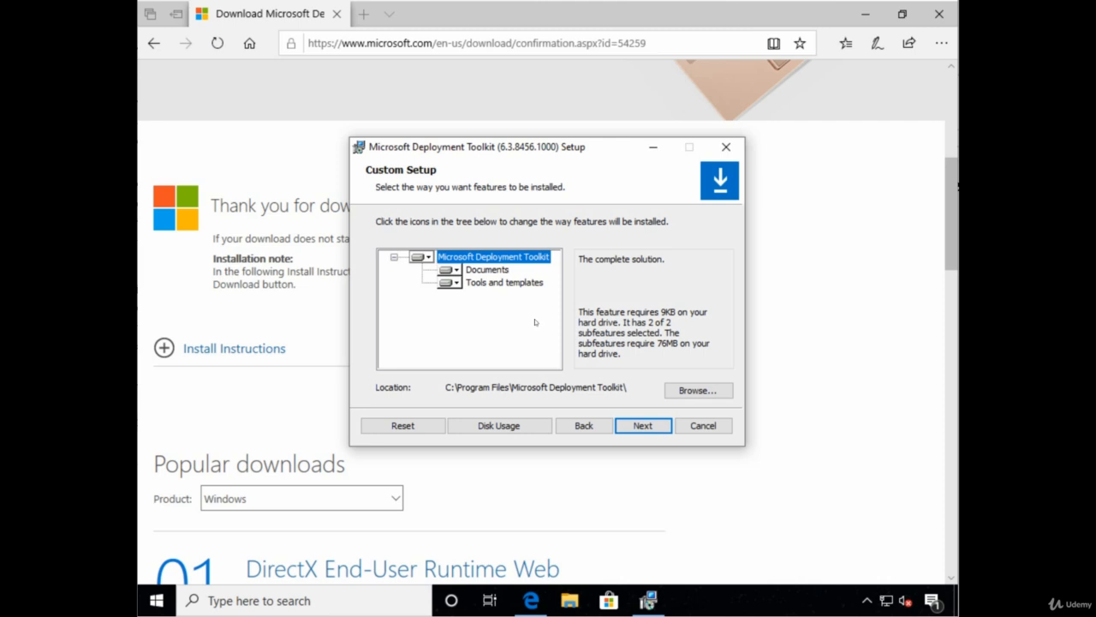
pyautogui.click(641, 427)
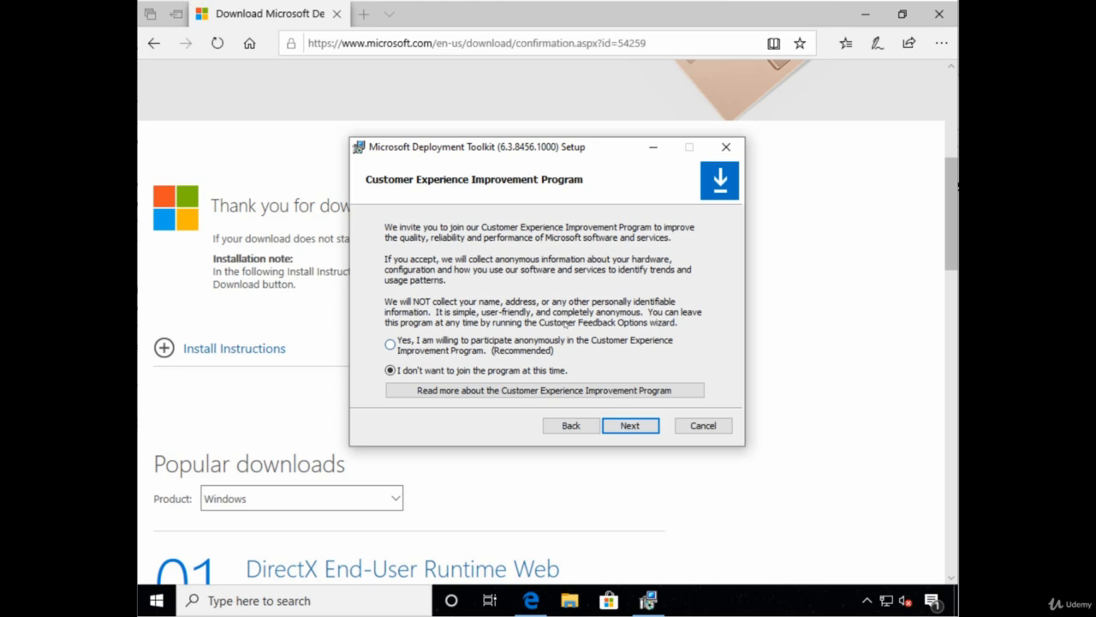
pyautogui.click(630, 426)
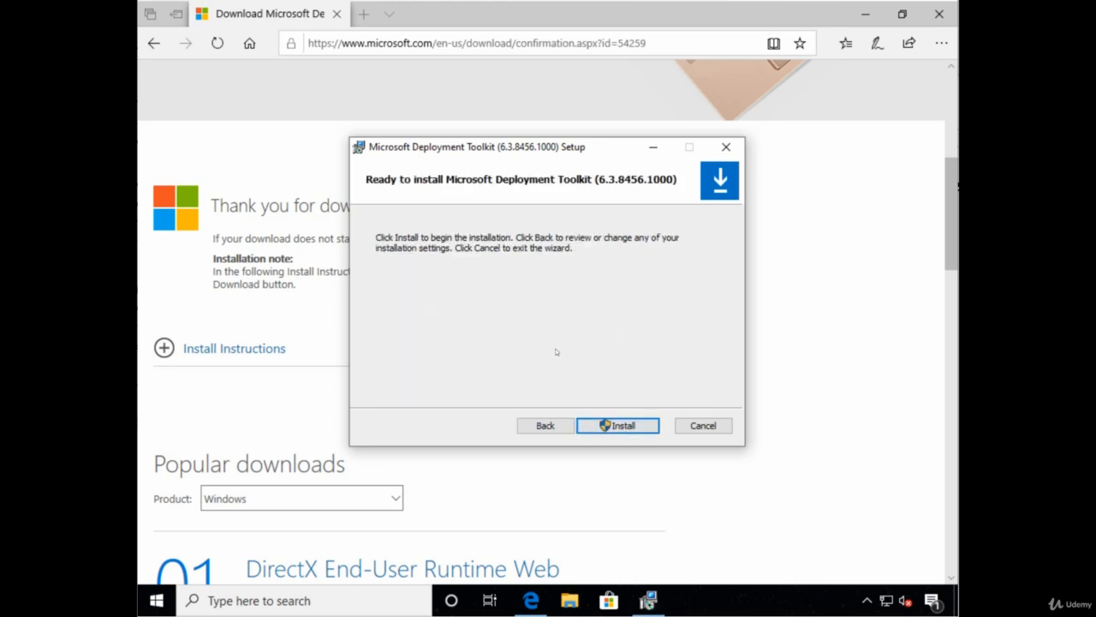
pyautogui.click(614, 425)
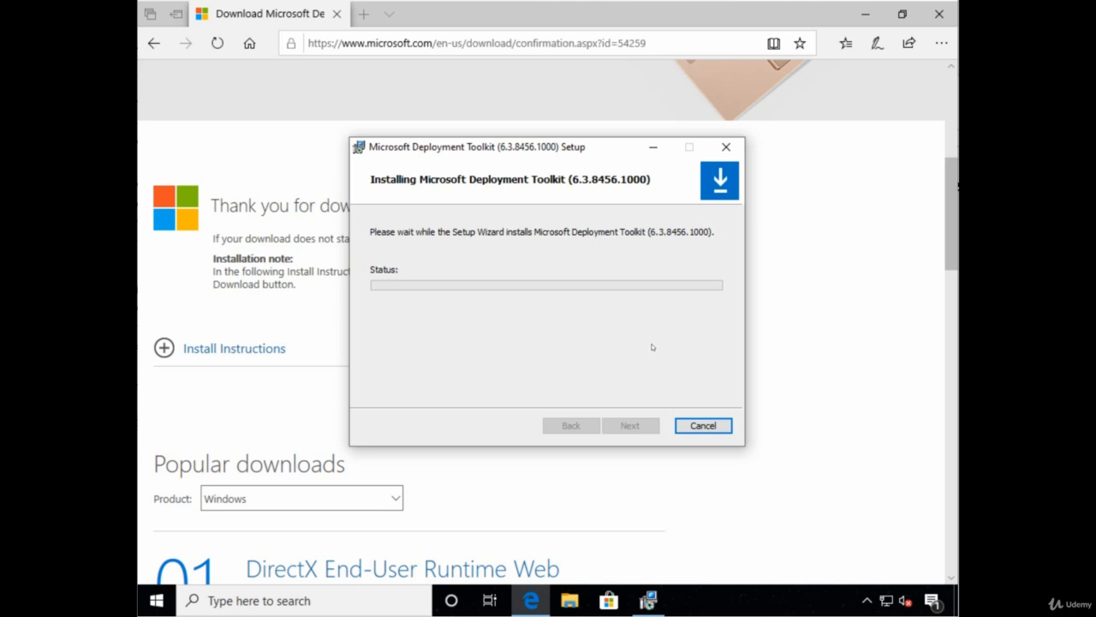
# Allow and finish the Microsoft Deployment Toolkit installation, and launch Deployment Workbench with administrator approval
pyautogui.click(518, 402)
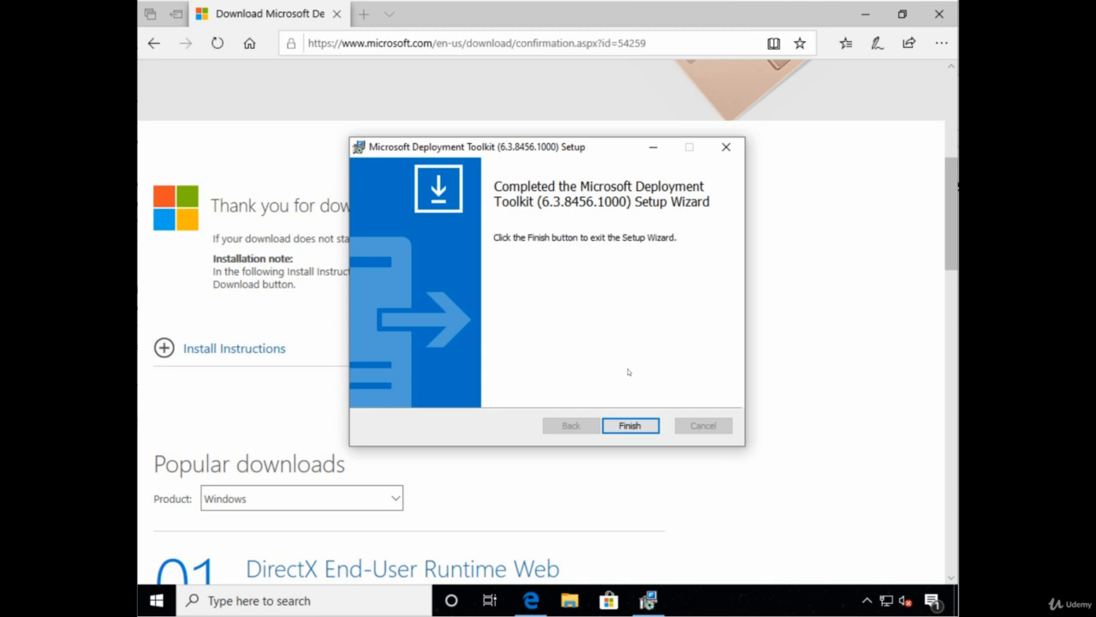
pyautogui.click(630, 426)
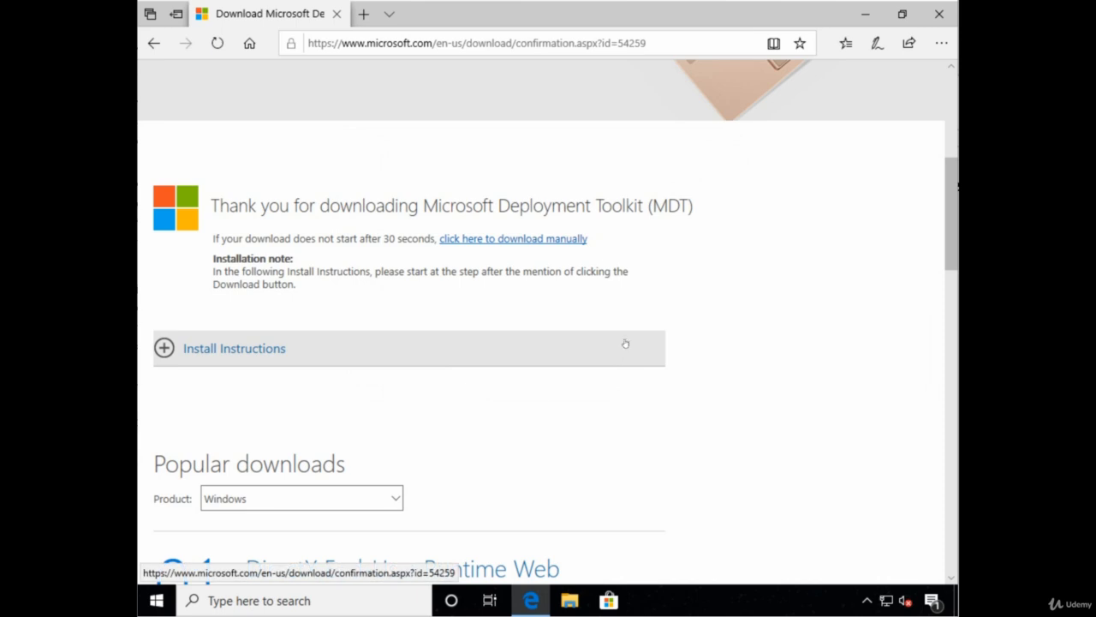
pyautogui.click(157, 600)
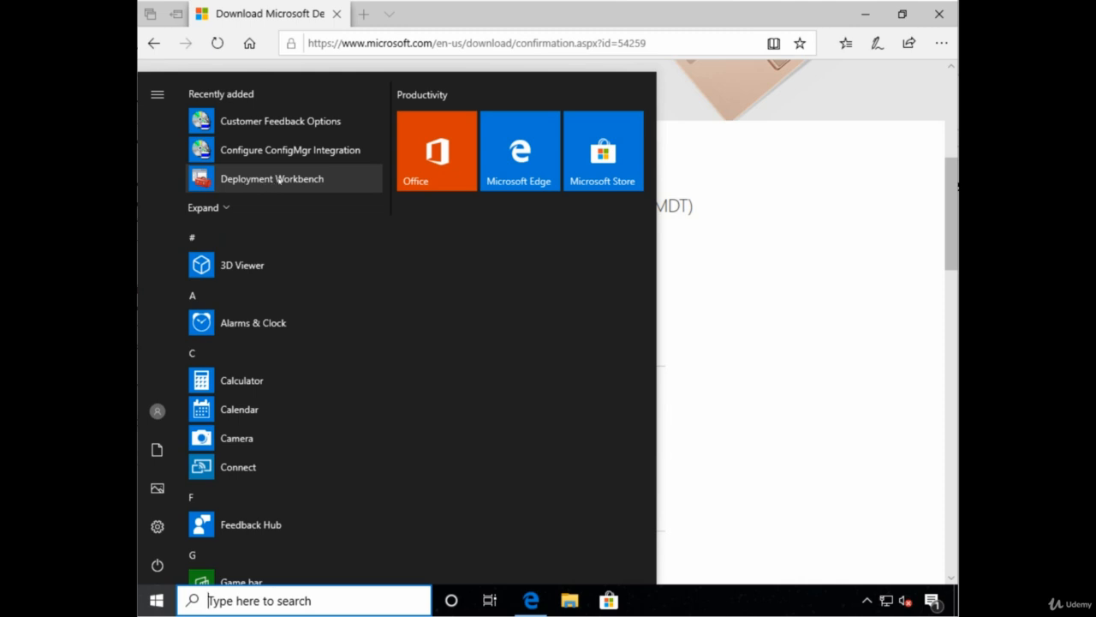
pyautogui.press('Escape')
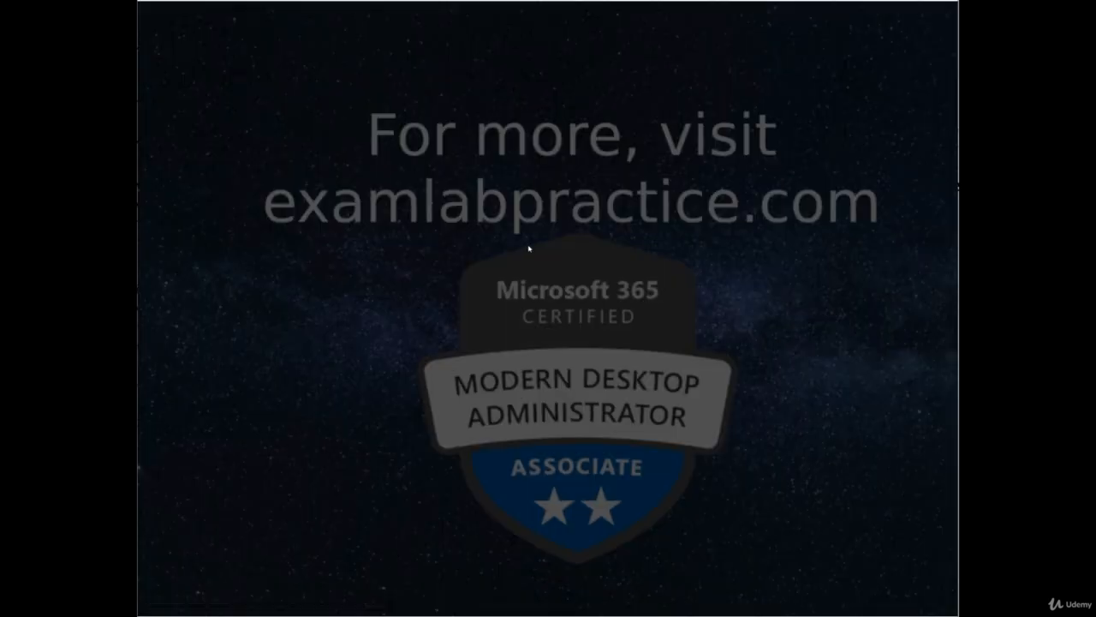
pyautogui.click(502, 398)
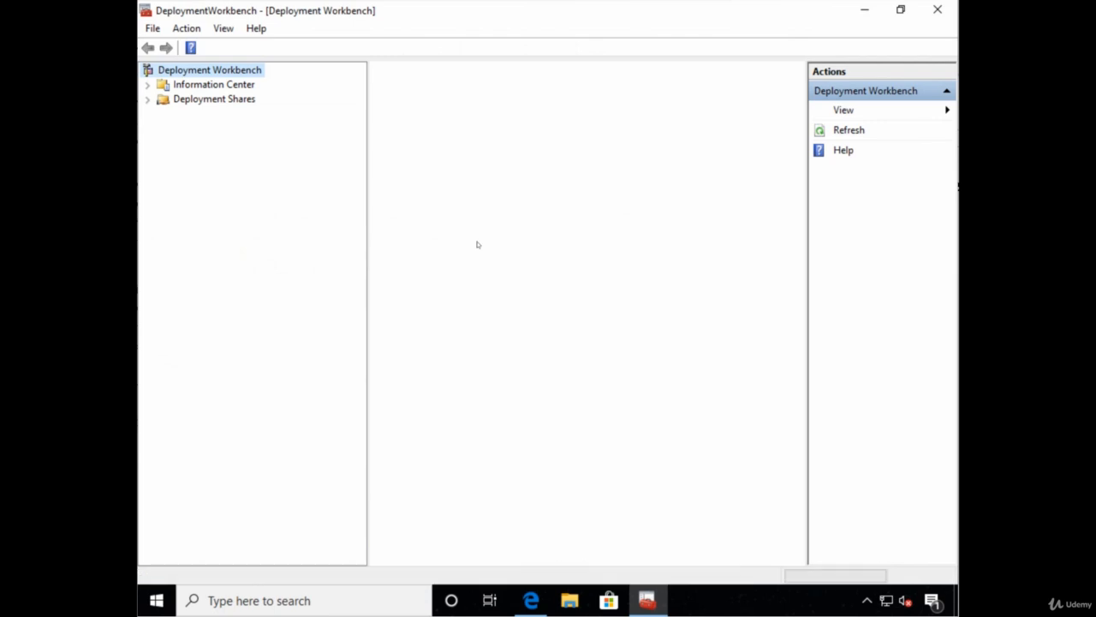
# Start a new deployment share at C:\DeploymentShare with the share name DeploymentShare$ and the description MDT Deployment Share
pyautogui.click(197, 100)
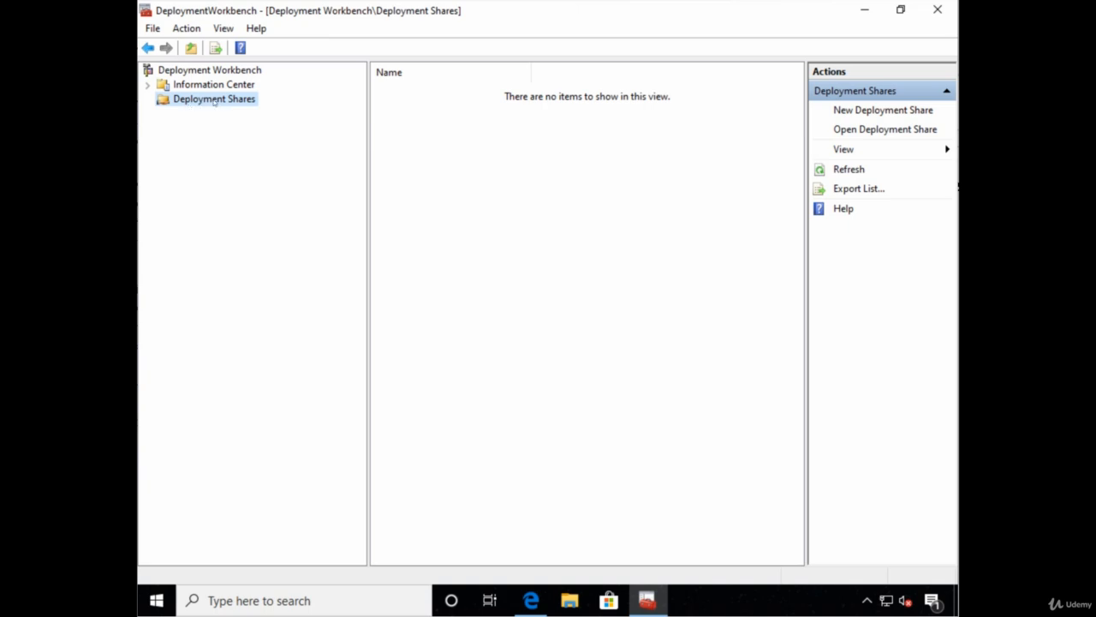
pyautogui.rightClick(197, 100)
pyautogui.click(257, 110)
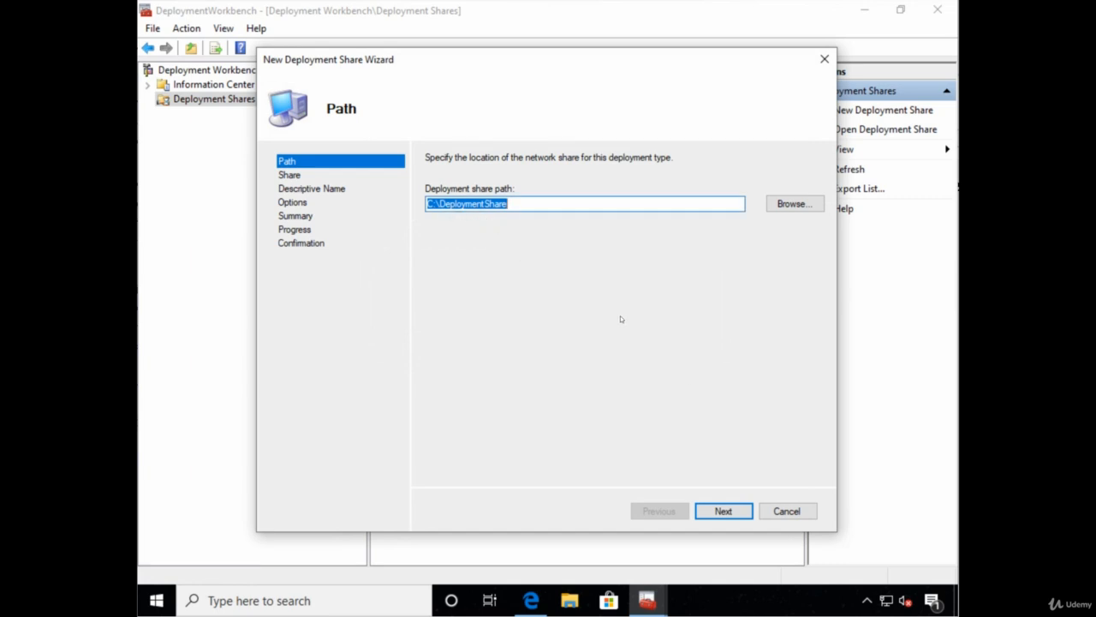
pyautogui.click(734, 508)
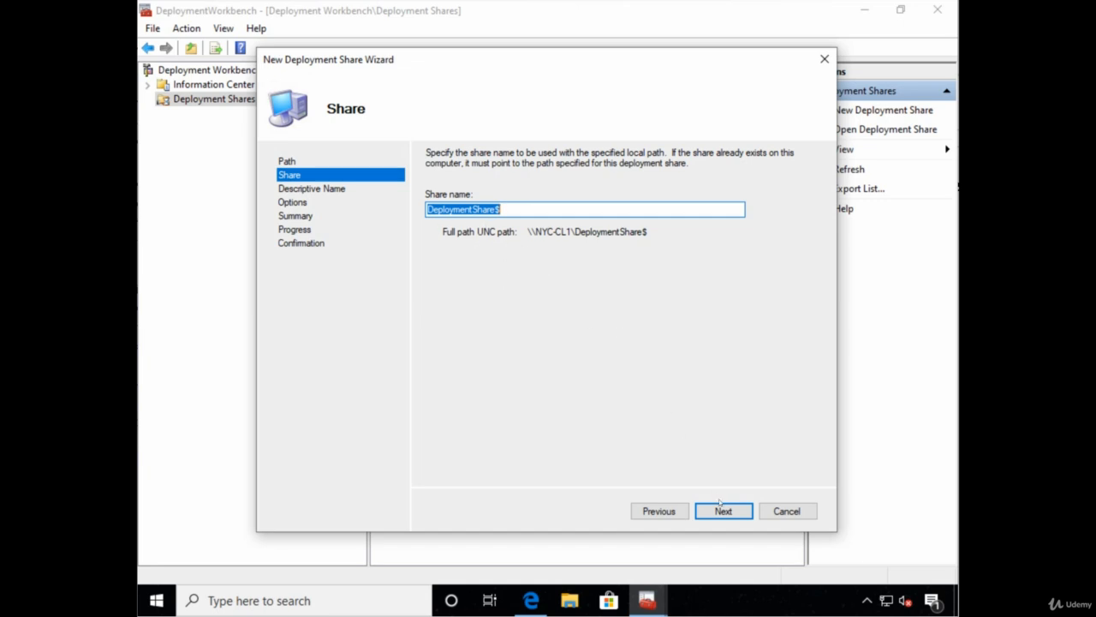
pyautogui.click(722, 505)
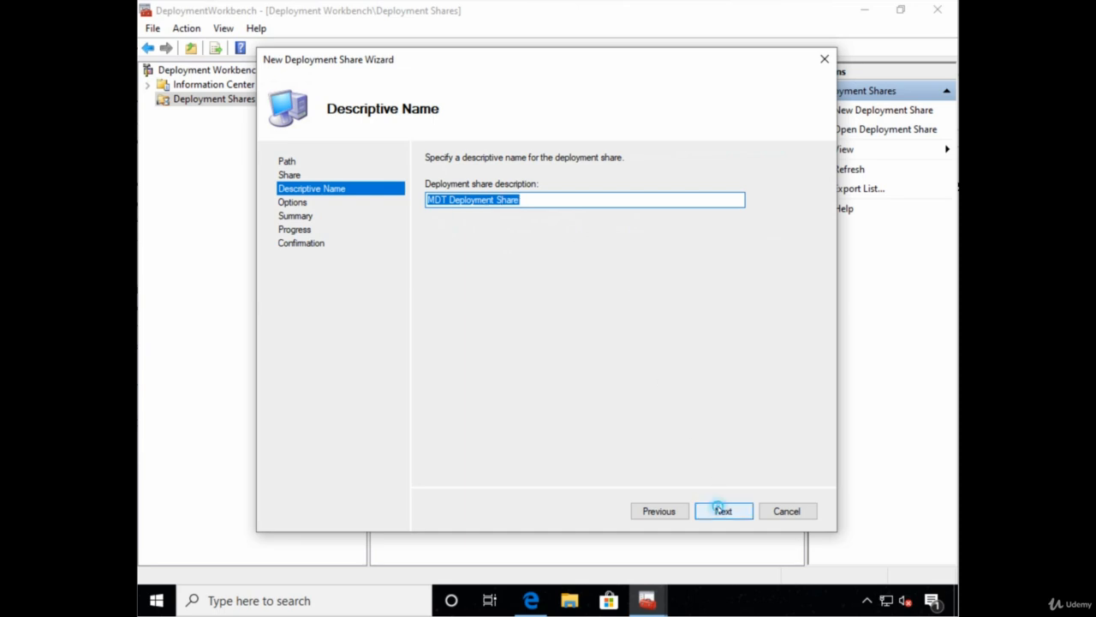
pyautogui.click(717, 509)
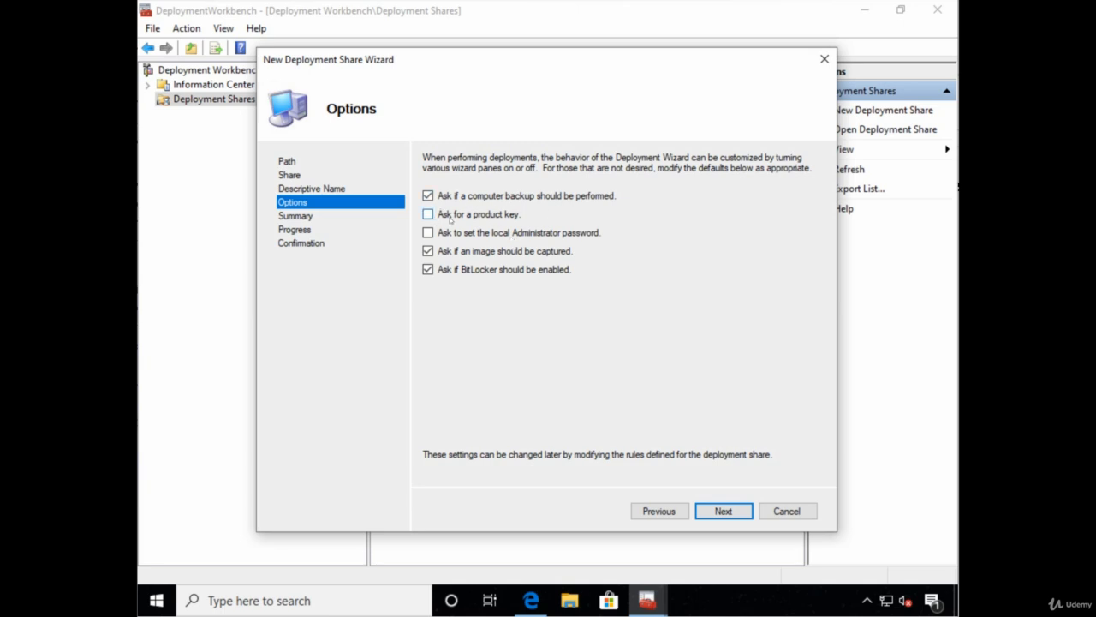
# Enable the product key and local Administrator password questions for the share, keep the other options, and create the deployment share
pyautogui.click(430, 219)
pyautogui.click(430, 234)
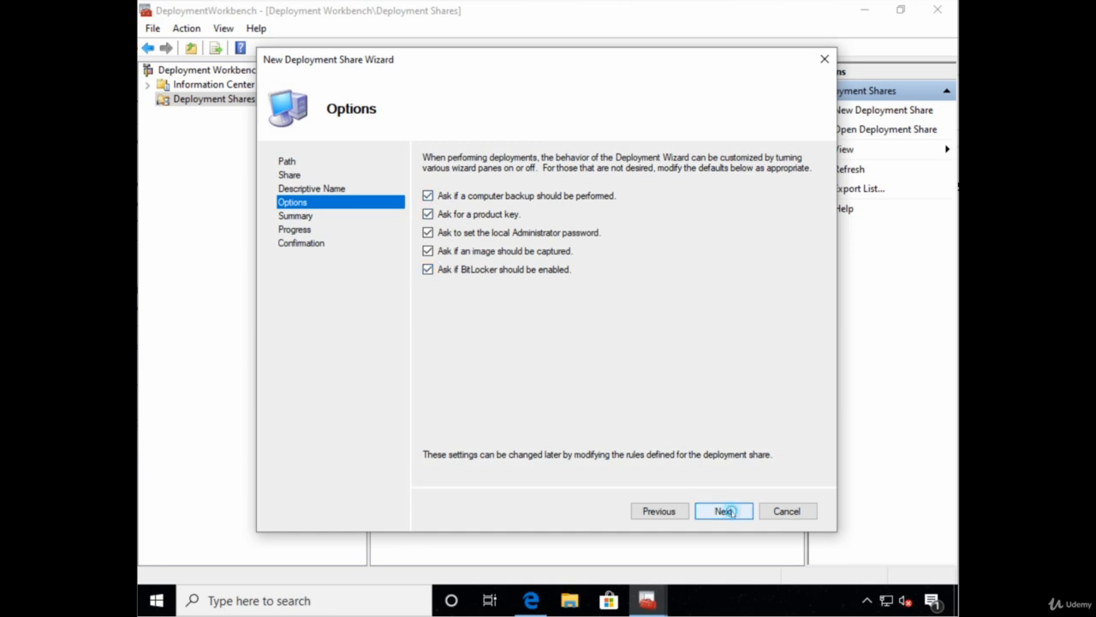
pyautogui.click(725, 511)
pyautogui.click(720, 511)
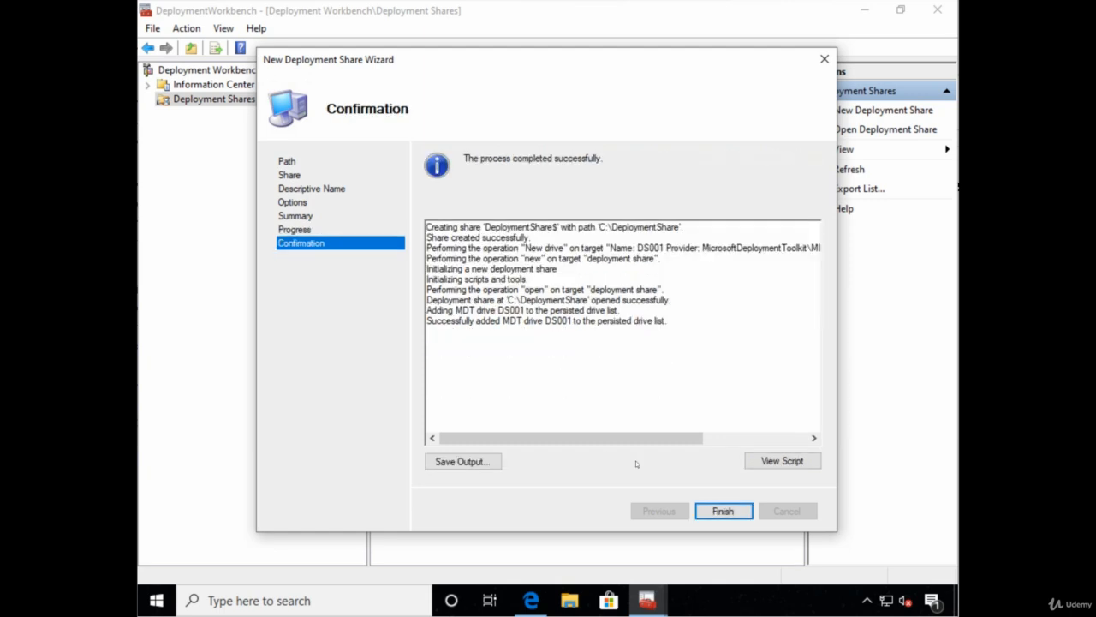
pyautogui.click(735, 511)
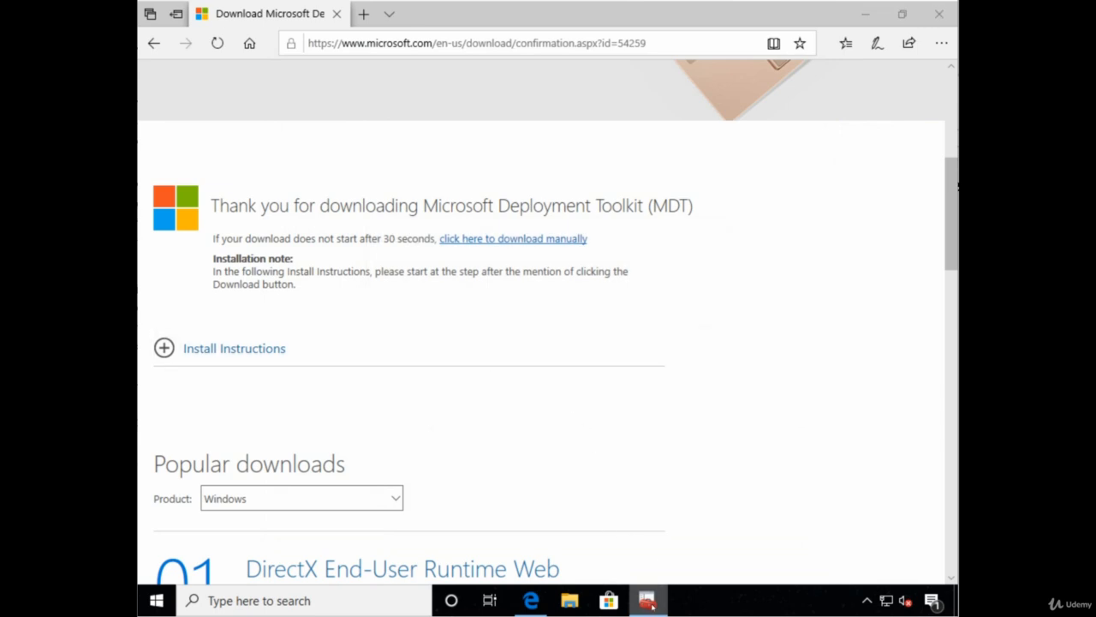
pyautogui.click(531, 601)
pyautogui.click(647, 600)
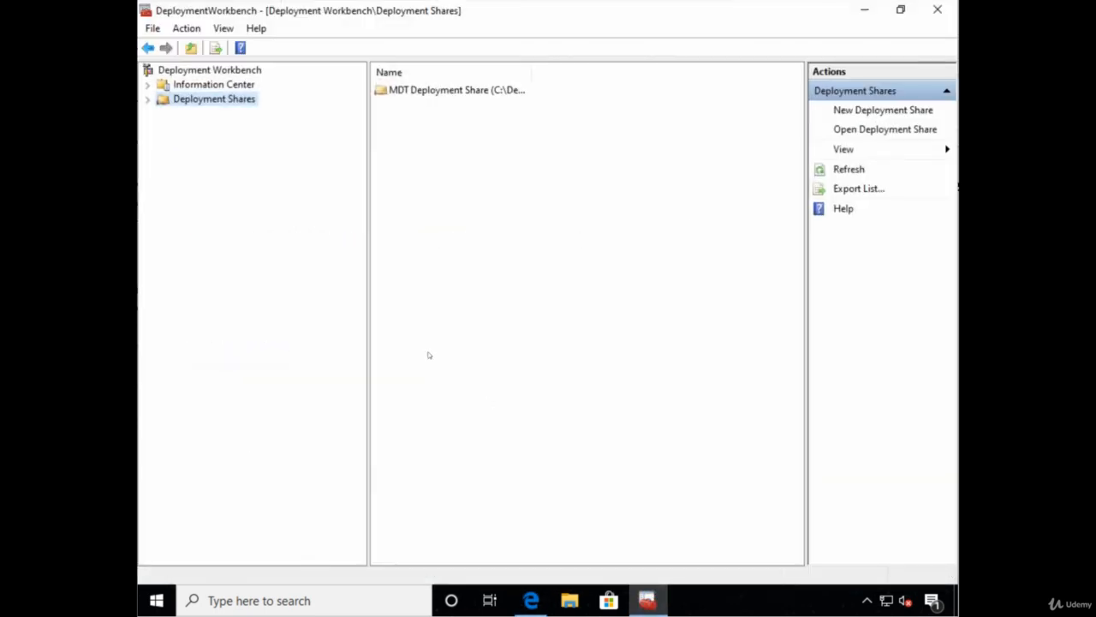
# Expand the MDT Deployment Share and examine its Operating Systems, Out-of-Box Drivers, Packages, Task Sequences, Advanced Configuration and Monitoring nodes
pyautogui.click(148, 99)
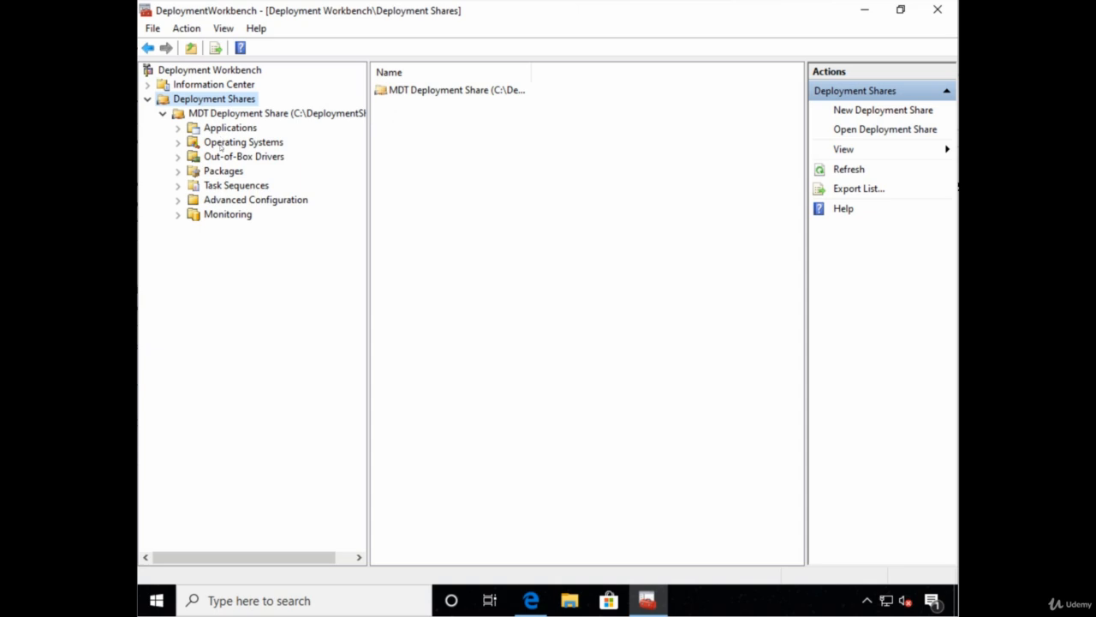
pyautogui.click(231, 142)
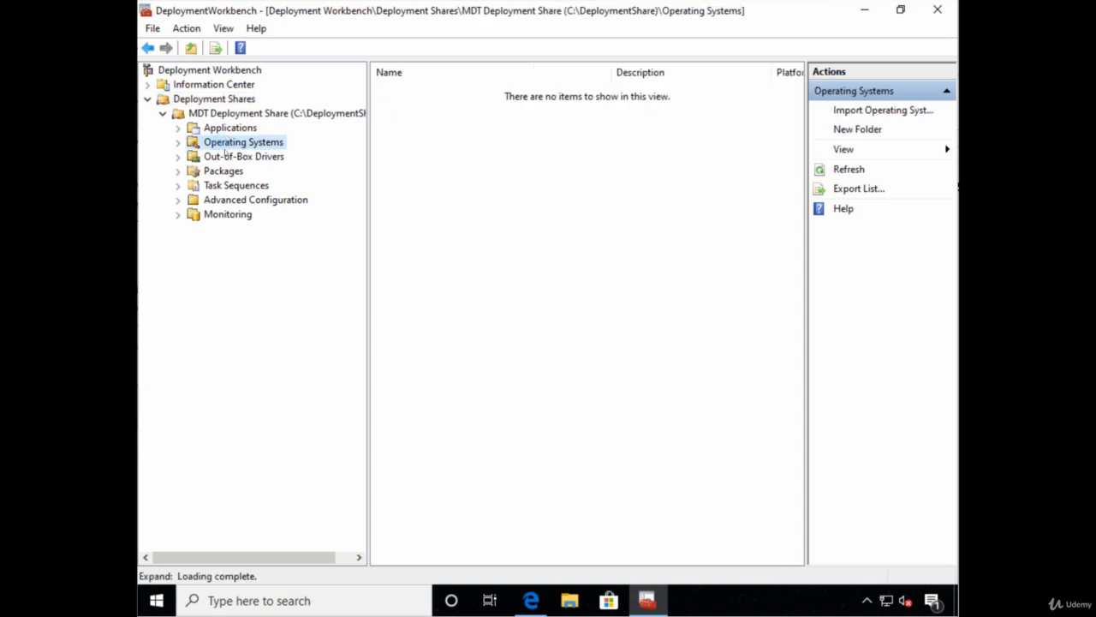
pyautogui.click(234, 157)
pyautogui.click(225, 171)
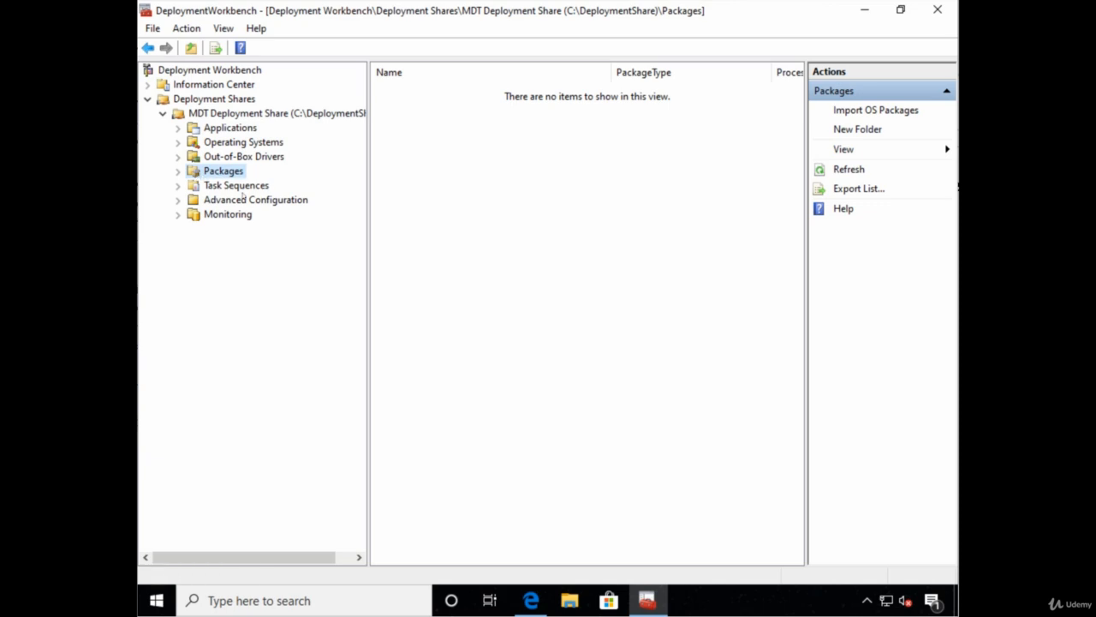
pyautogui.click(257, 186)
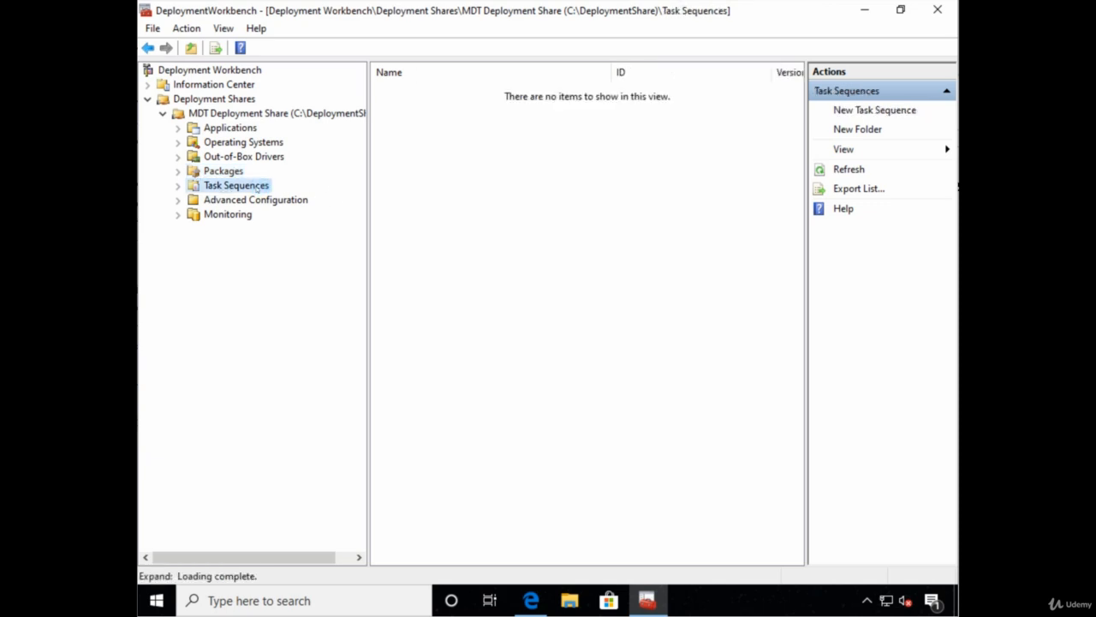
pyautogui.click(246, 202)
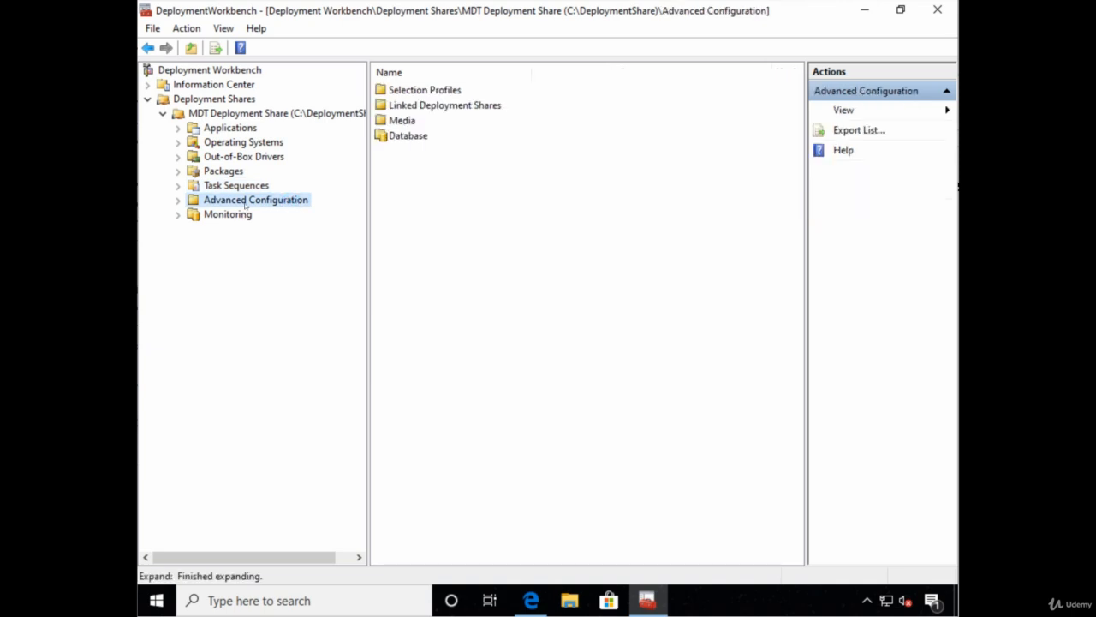
pyautogui.click(226, 217)
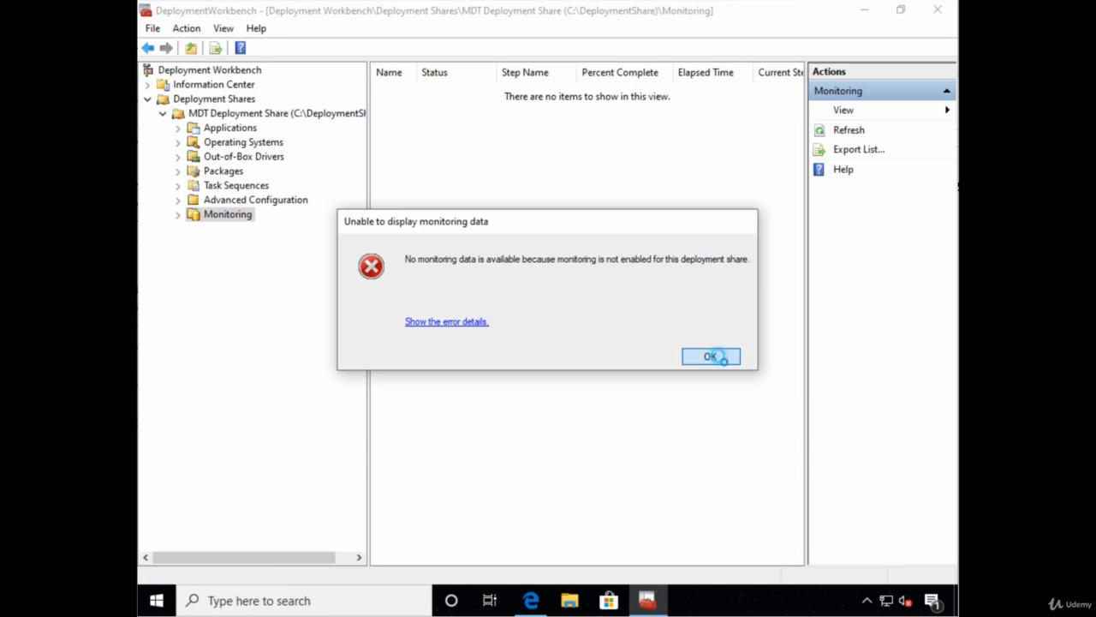
pyautogui.click(718, 356)
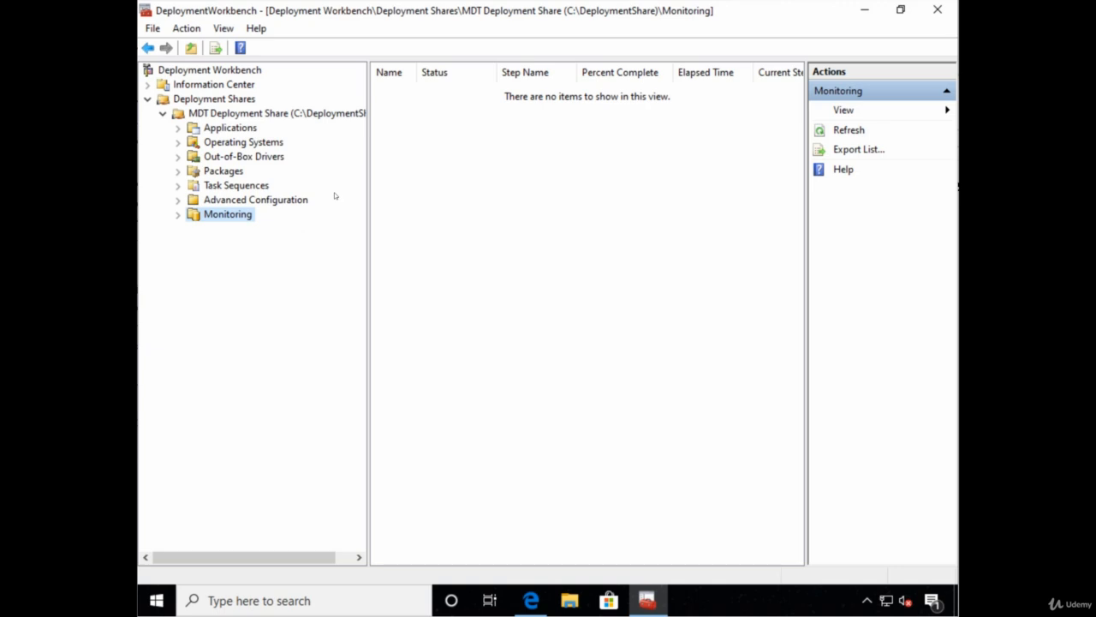
pyautogui.click(257, 159)
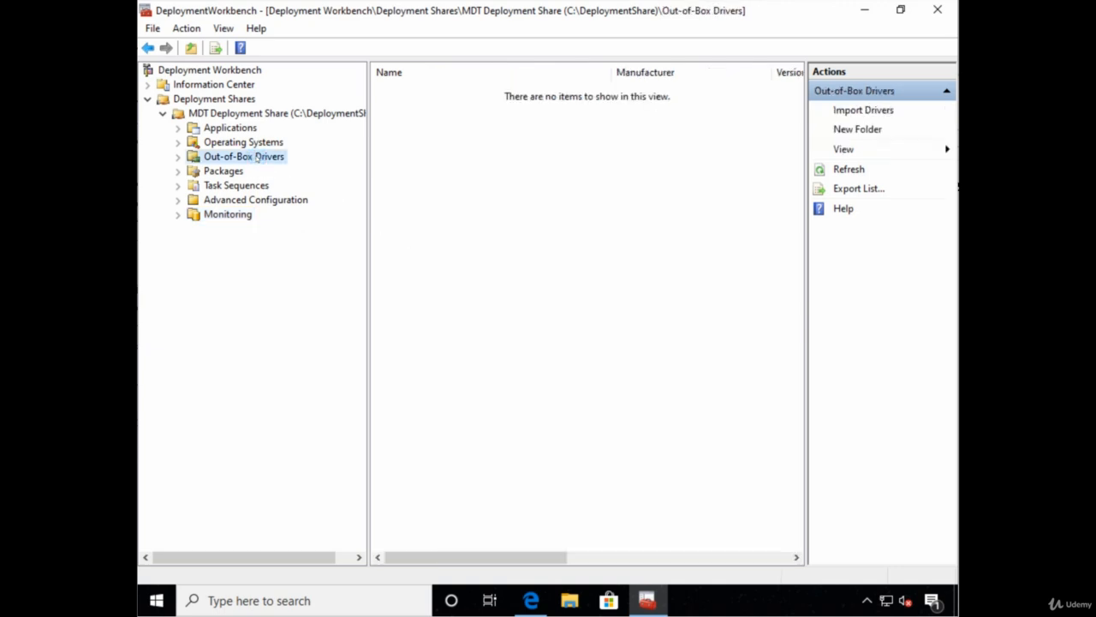